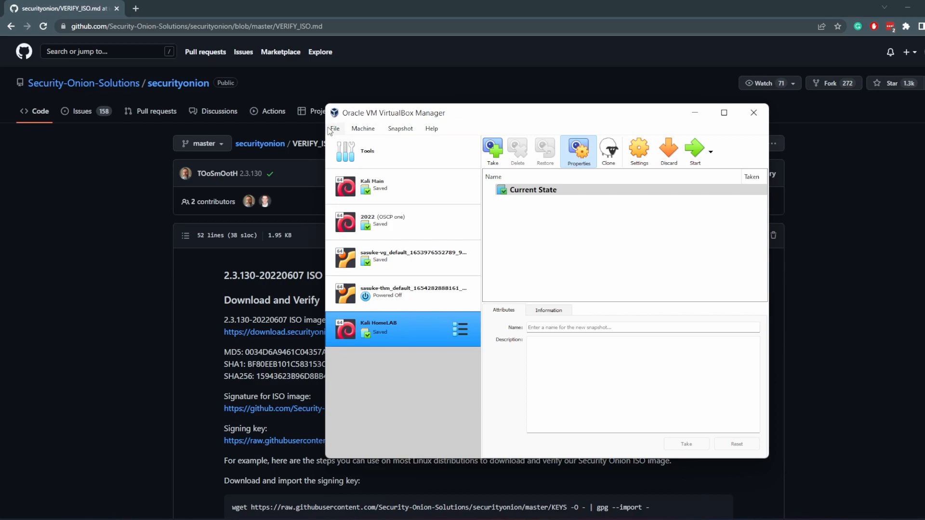
Start creating a new virtual machine named Security Onion
click(356, 131)
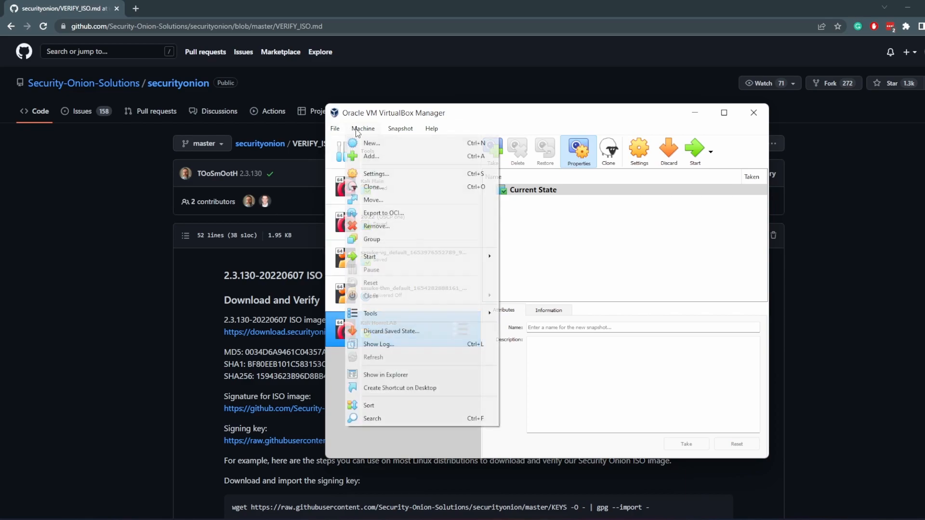
click(371, 143)
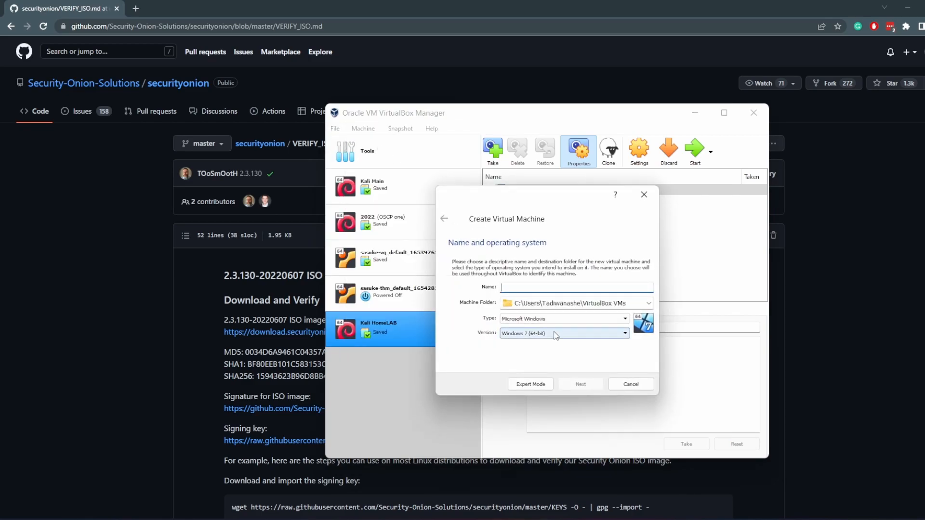
text(Secutirity Onion)
Set the machine folder to H:\Homelab\sec onion and the type to Linux
click(649, 303)
click(526, 325)
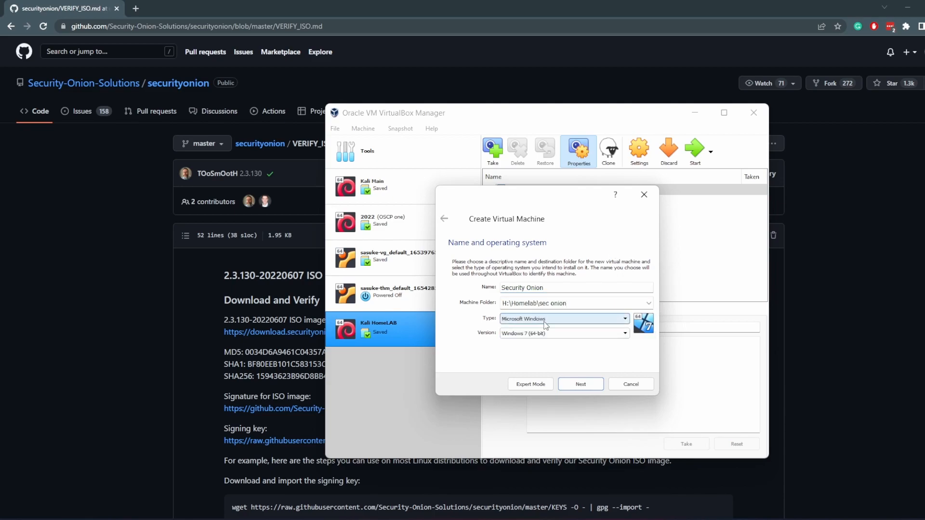
click(548, 326)
click(534, 334)
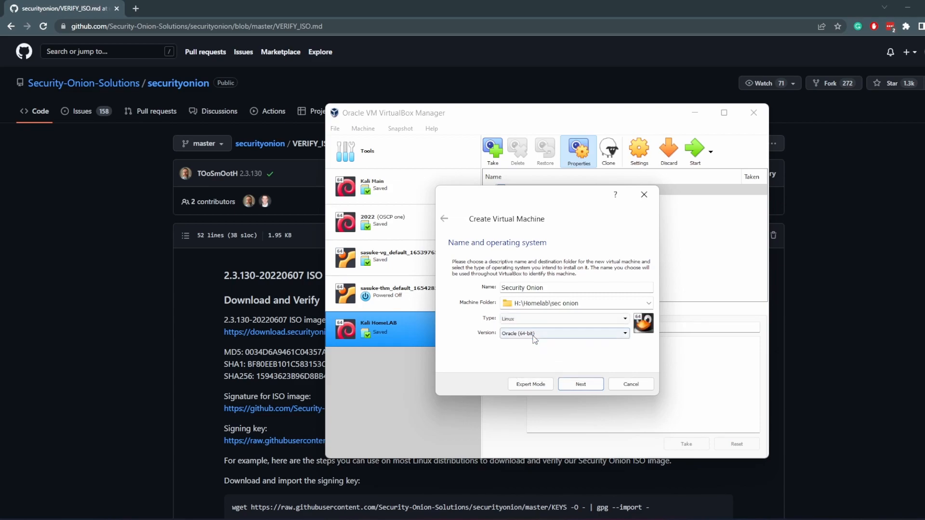
Choose Other Linux (64-bit) as the version and continue
click(532, 334)
scroll(538, 383, up, 3)
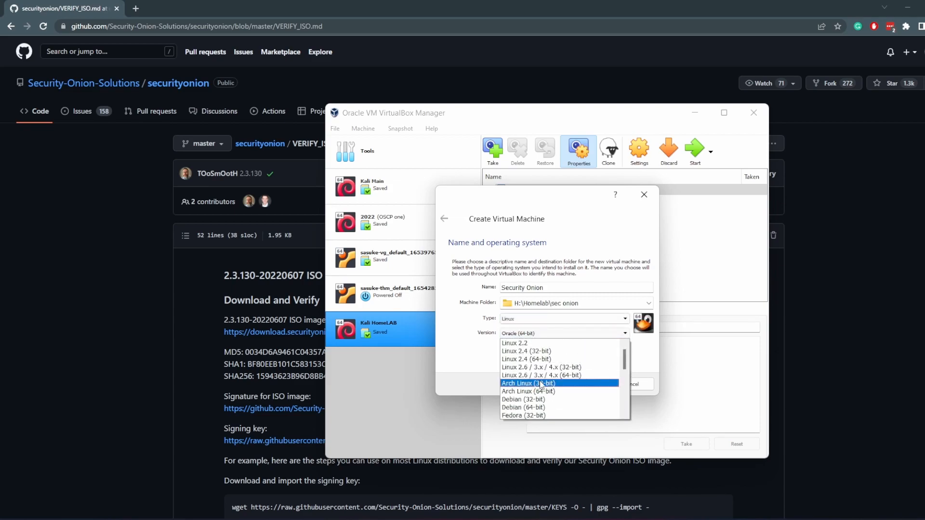
scroll(535, 381, down, 6)
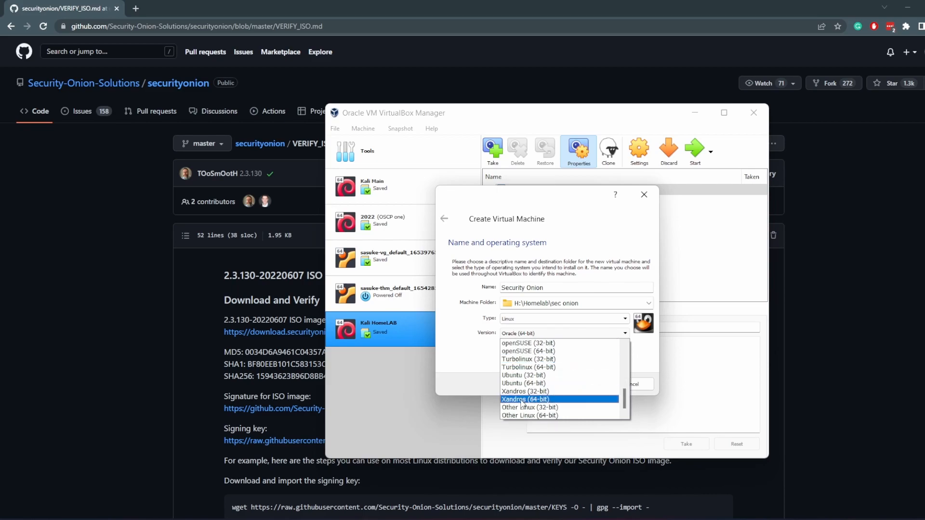
click(545, 416)
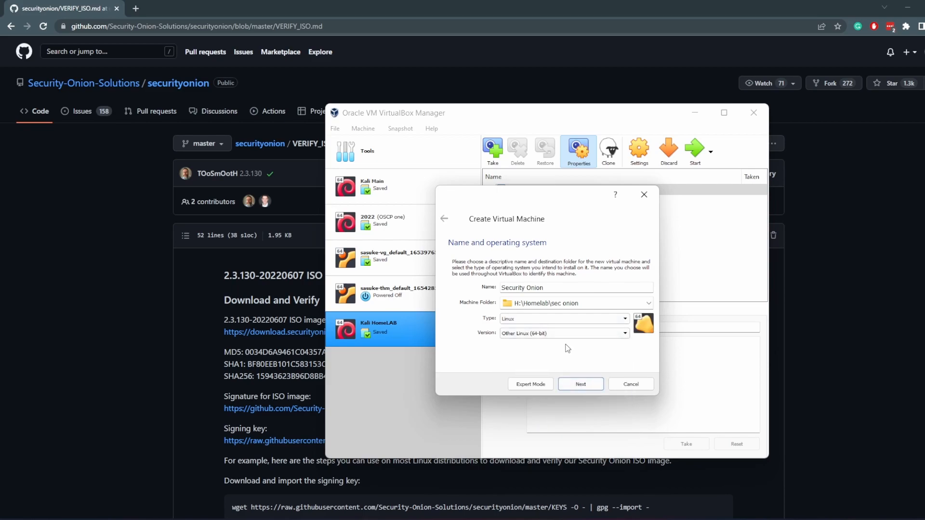
click(585, 383)
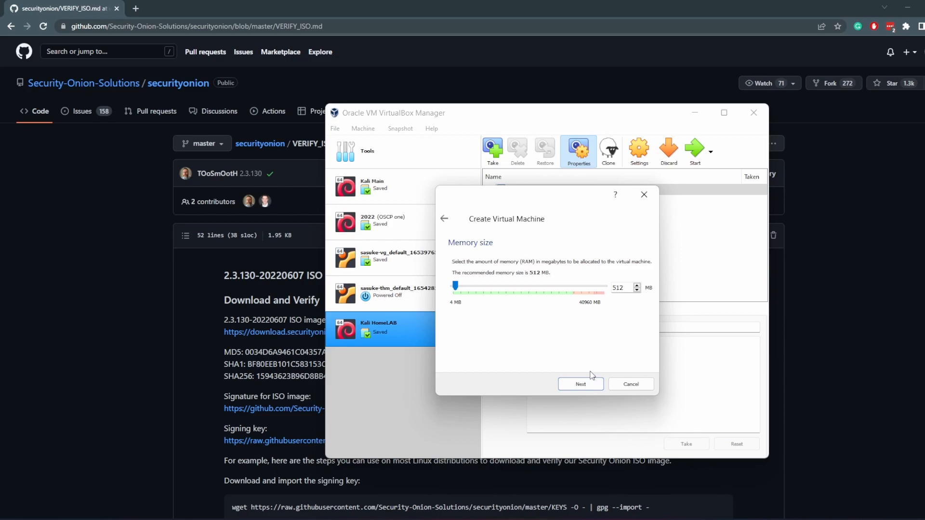
Allocate 4000 MB of memory and choose to create a new virtual hard disk
click(636, 282)
text(4000)
click(576, 388)
click(576, 385)
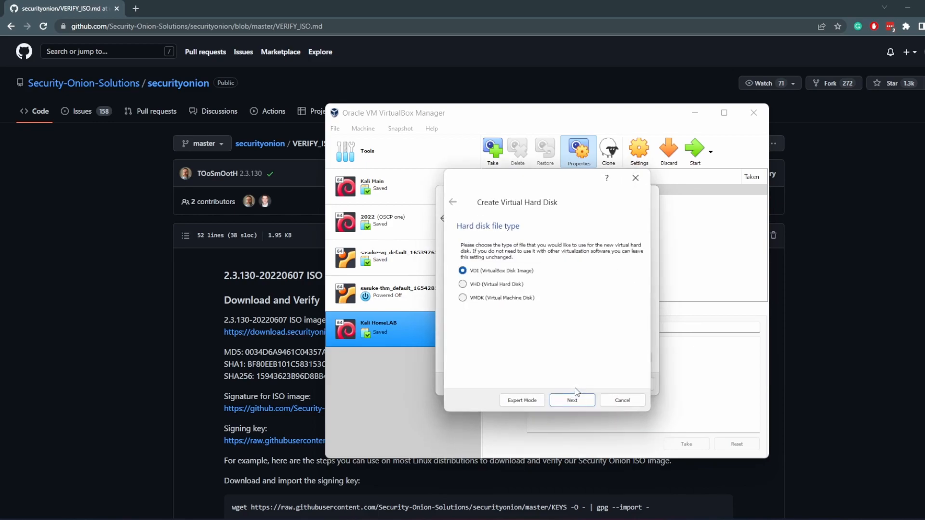
Keep the VDI disk type and default storage, set the disk size to 100 GB and create it
click(575, 400)
click(578, 401)
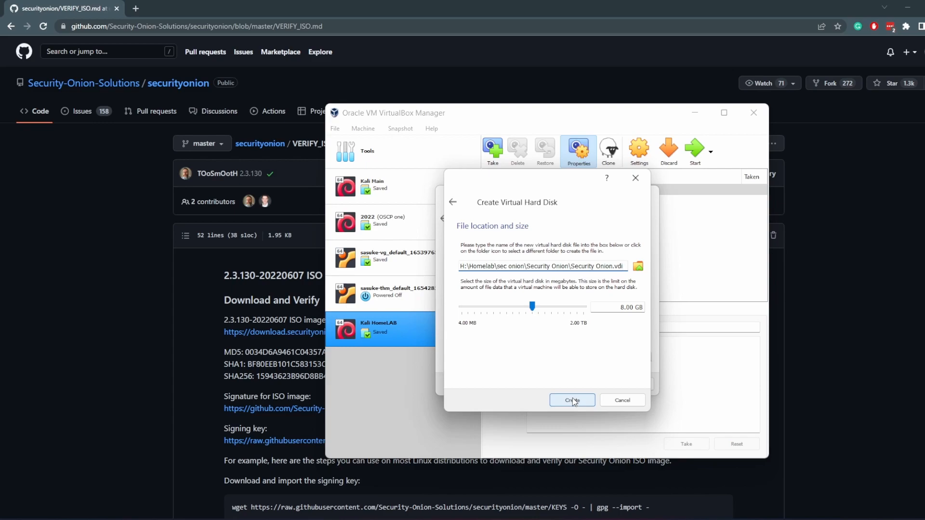
click(631, 306)
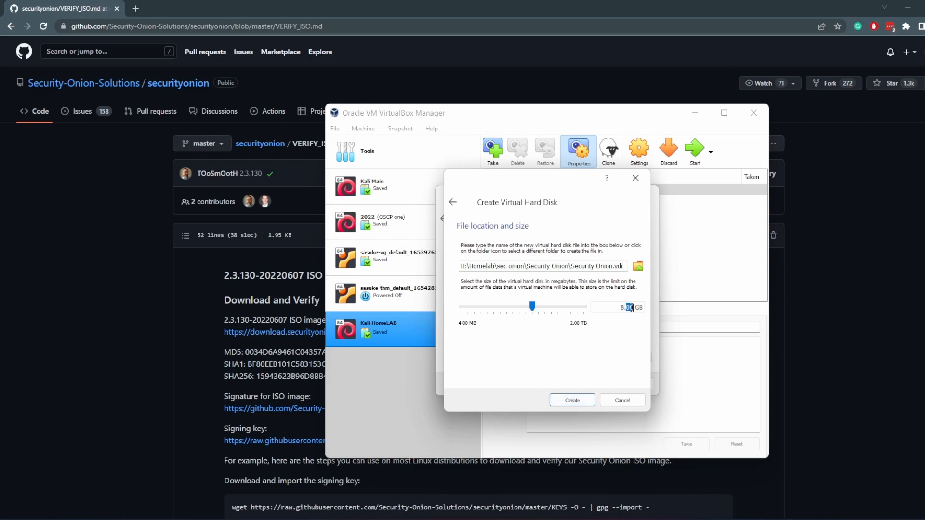
triple_click(631, 307)
text(100)
click(580, 404)
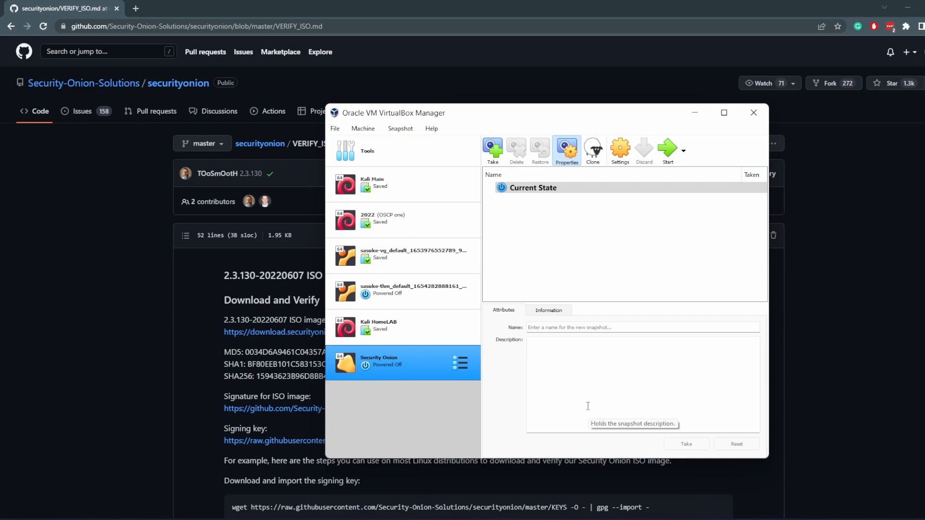
Open the Security Onion VM's settings and raise the processor count to 2
click(619, 160)
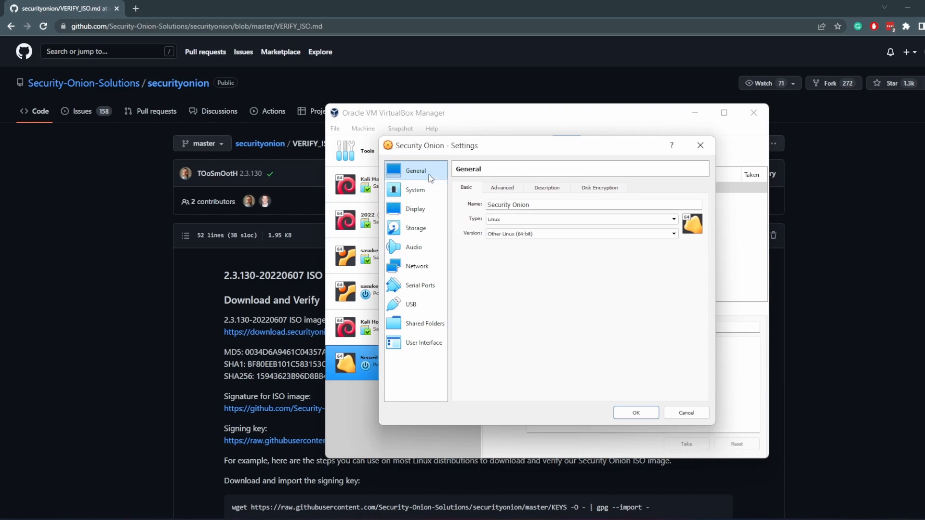
click(423, 192)
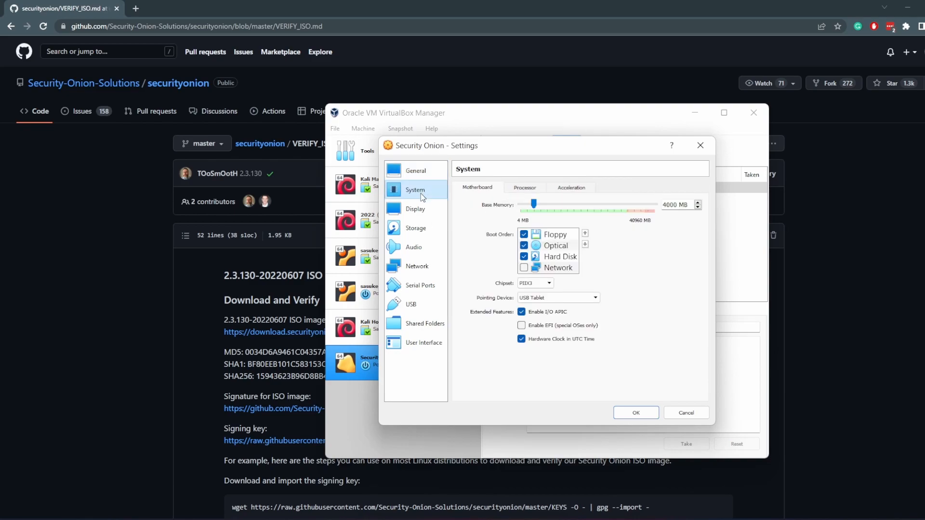
click(524, 188)
click(698, 203)
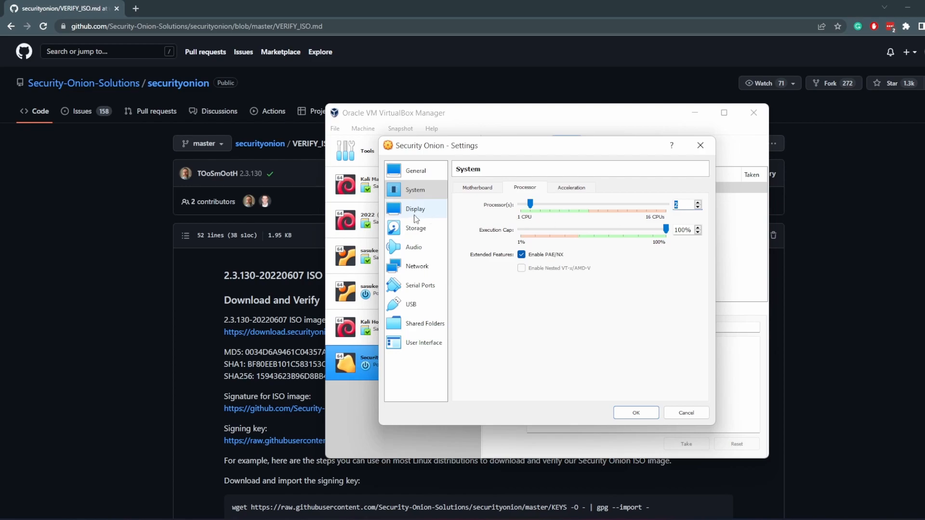
Add an optical drive with the securityonion-2.3.130-20220607.iso image in storage
click(416, 230)
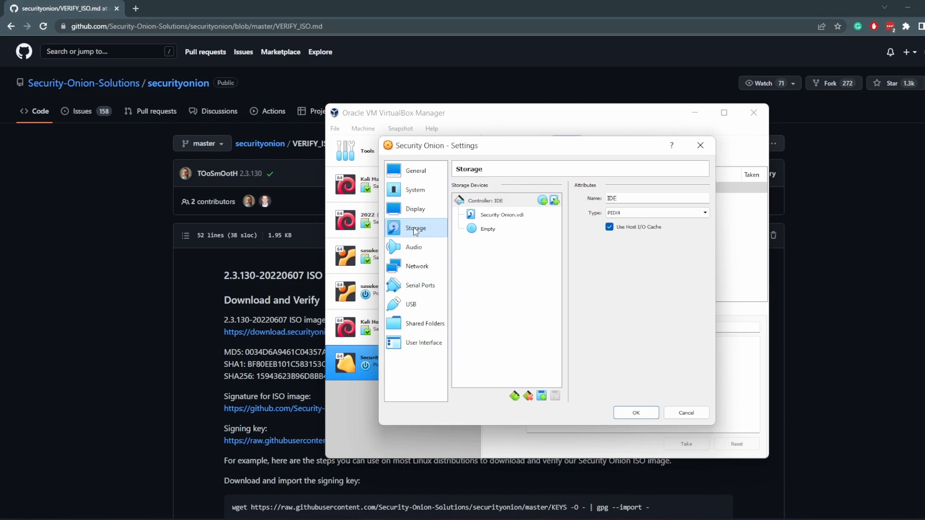
click(543, 201)
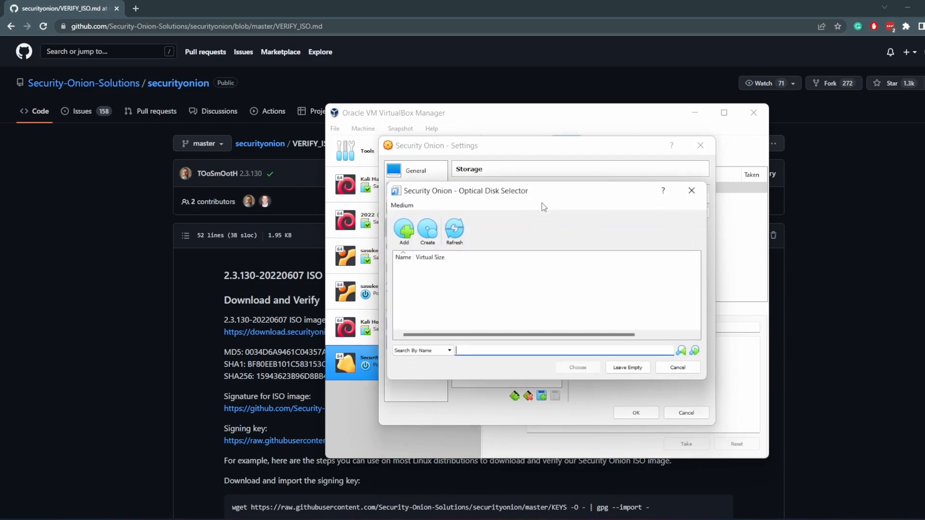
click(404, 230)
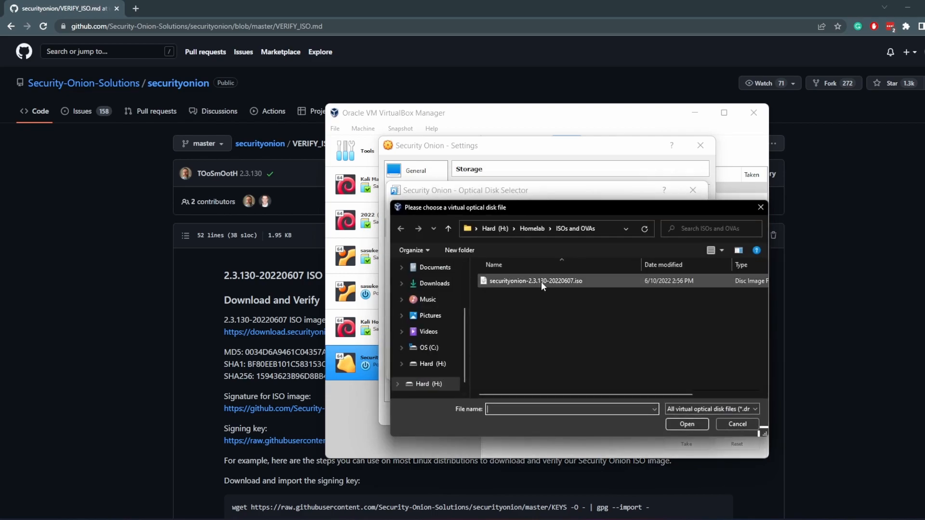
double_click(542, 282)
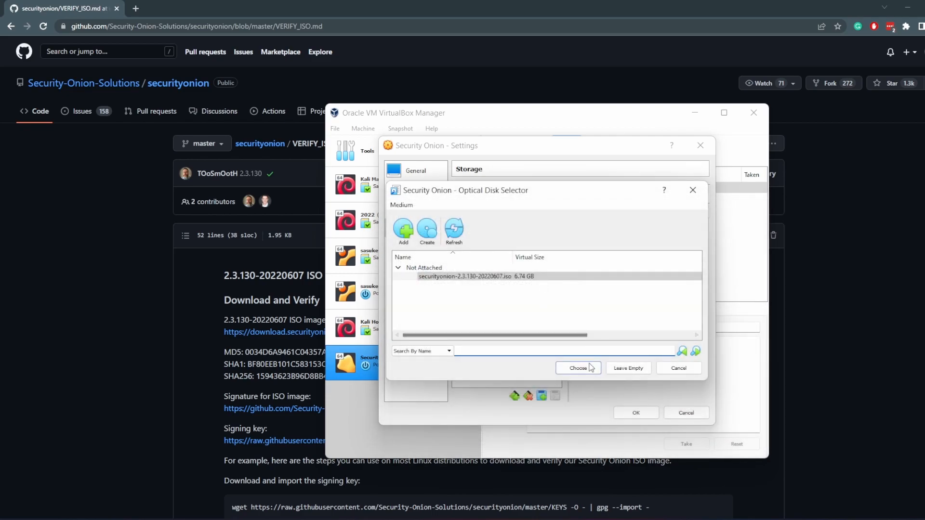
click(579, 368)
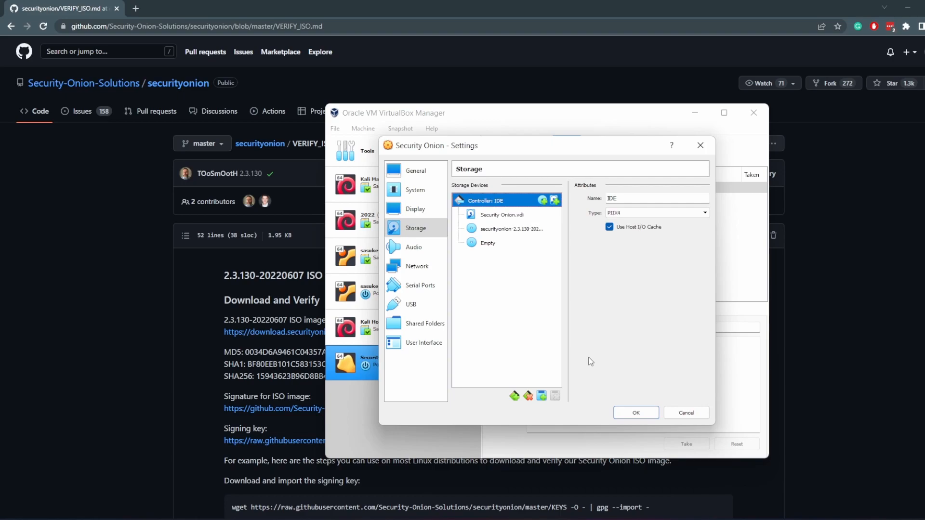
Attach network adapter 1 to NAT Network
click(400, 268)
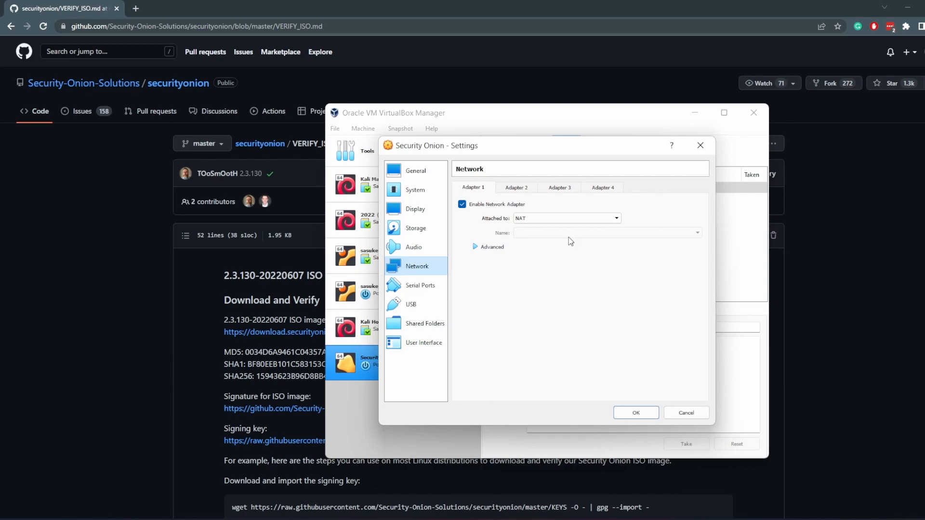
click(570, 221)
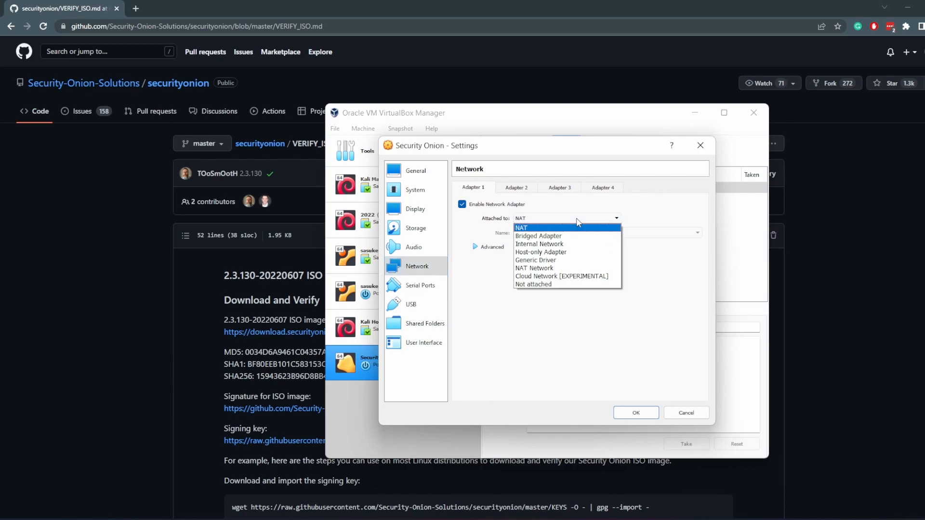
click(554, 268)
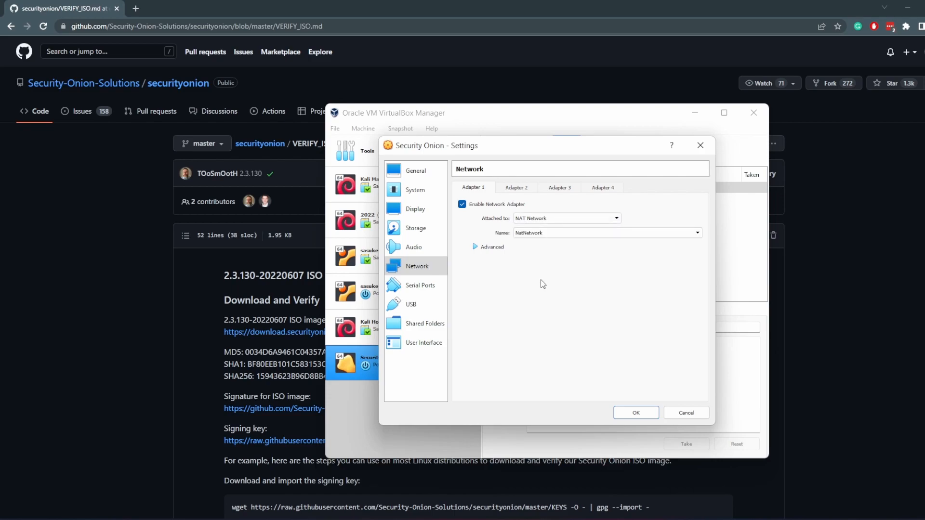
Enable network adapter 2 as a Host-only Adapter and save the settings
click(519, 188)
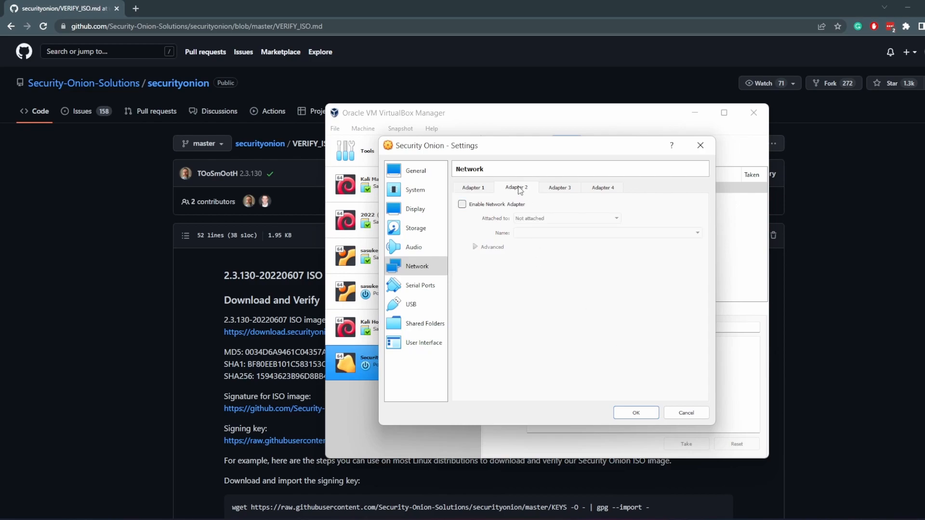
click(491, 205)
click(532, 217)
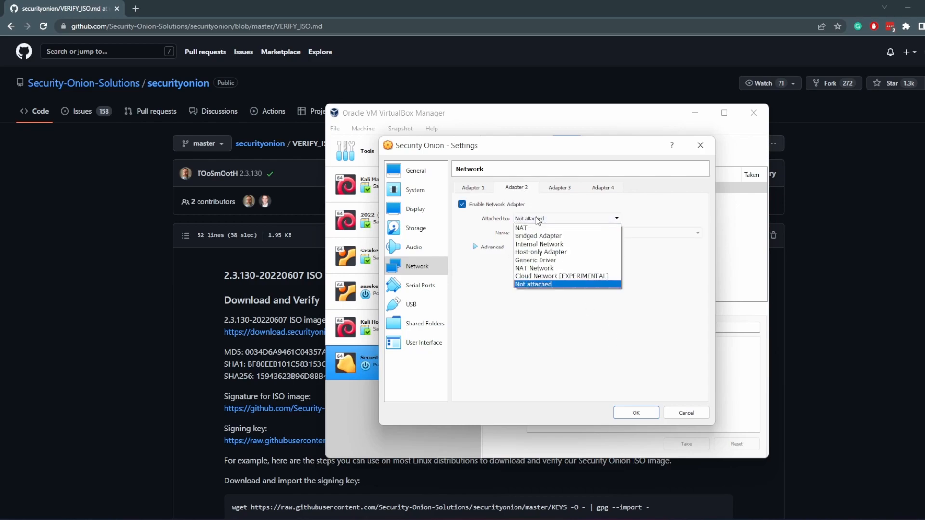
click(562, 252)
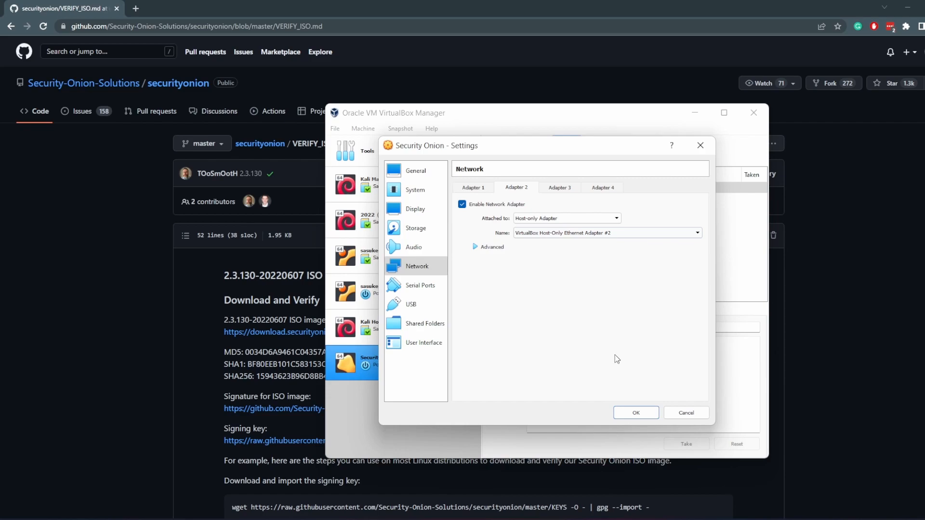
click(652, 414)
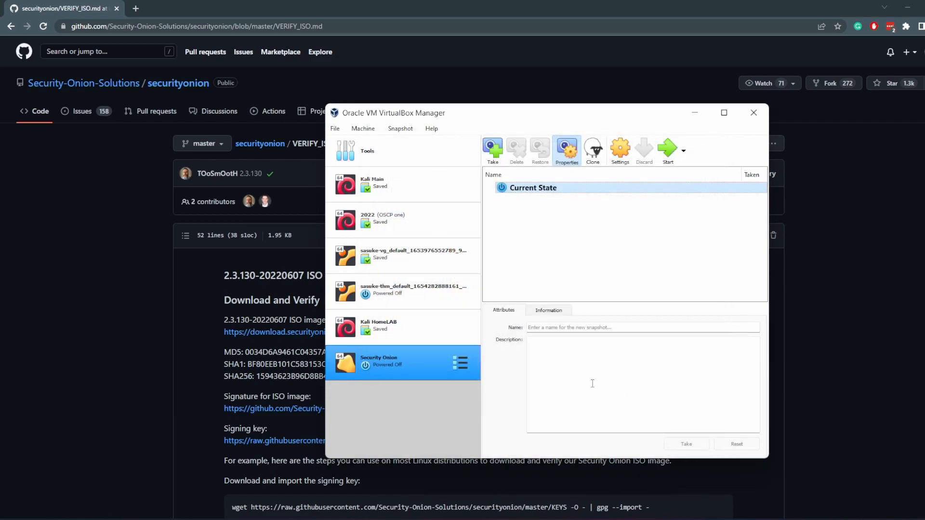
Start the VM, dismiss the keyboard capture notice, and confirm the installation with yes
click(665, 152)
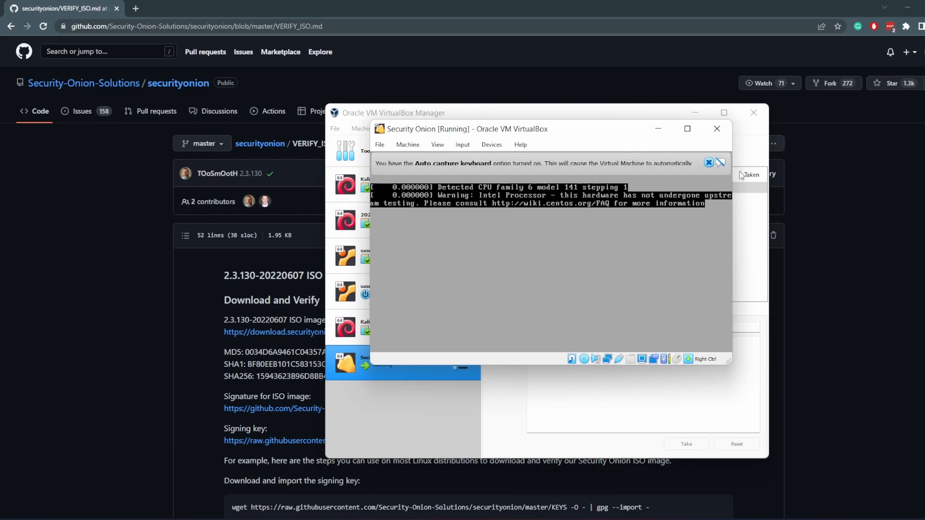
click(710, 166)
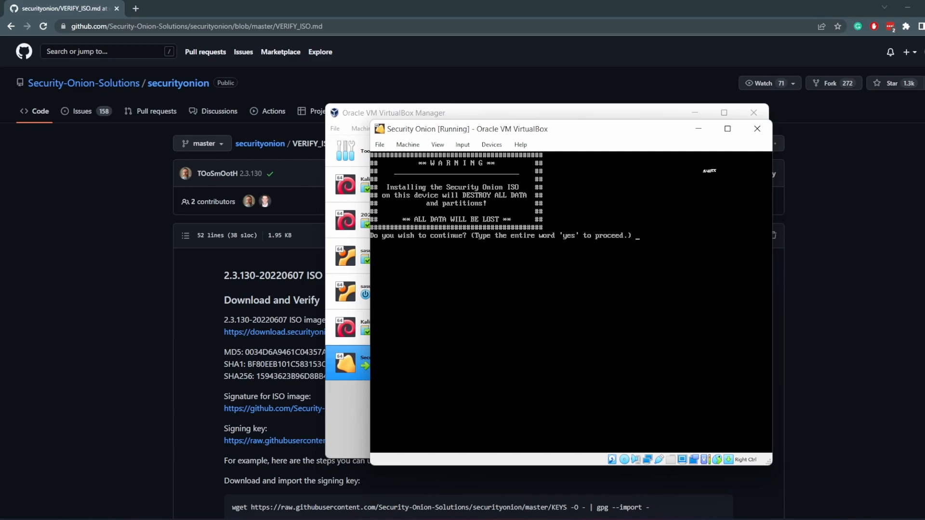
text(yes)
key(Return)
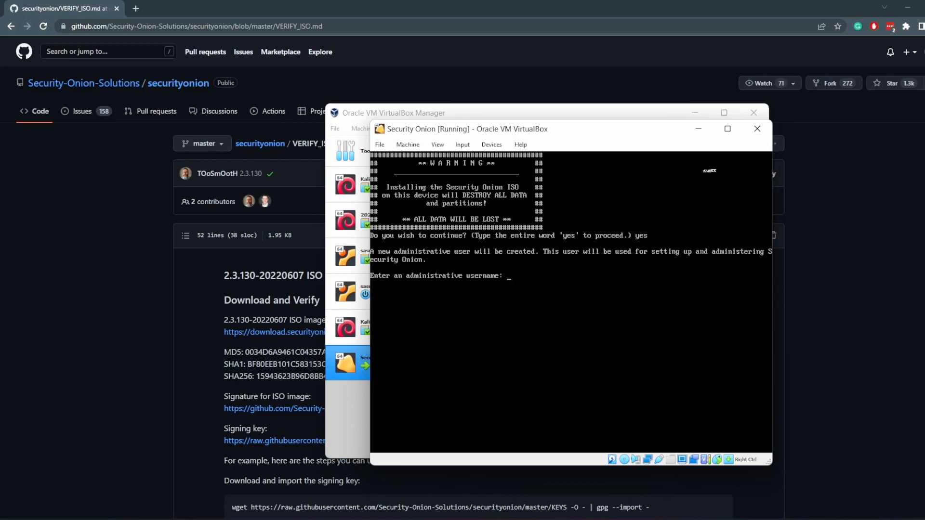
Enter the administrative username and set the account password
text(tadi)
key(Return)
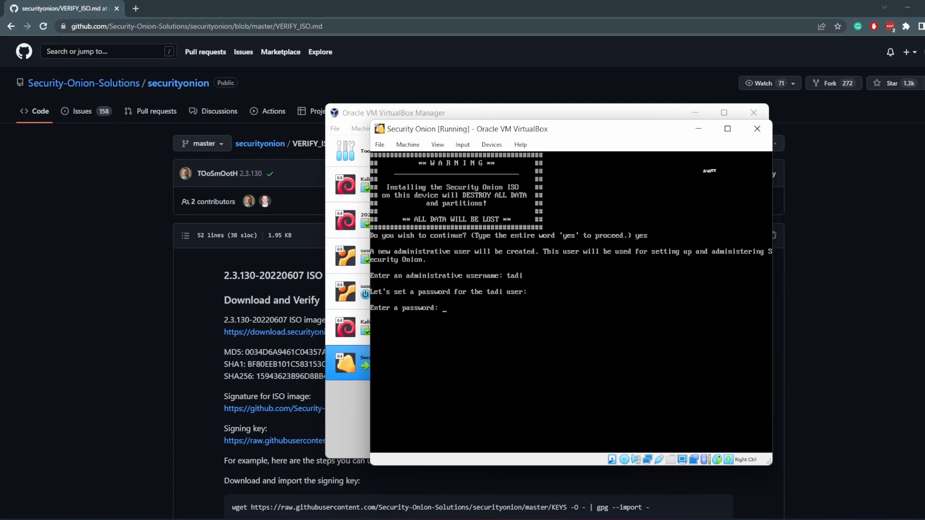
key(Return)
key(Return)
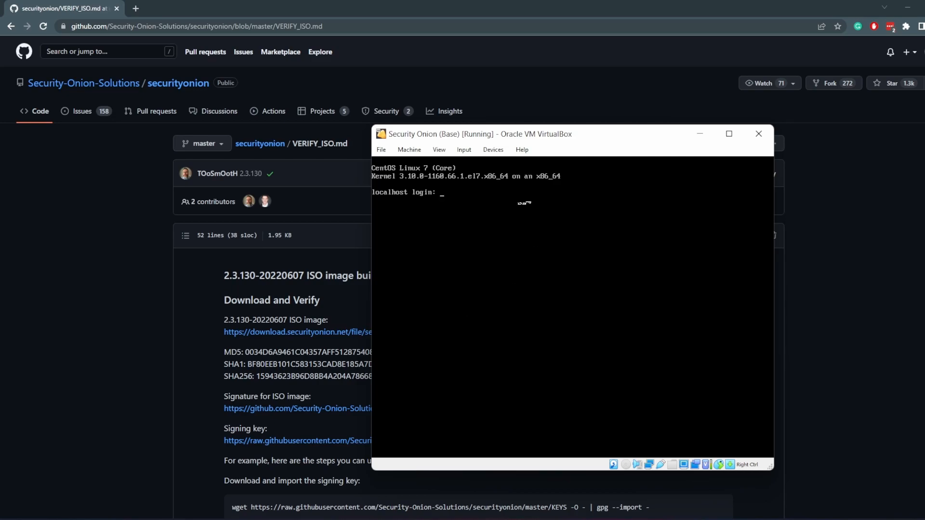
Take a snapshot of the running VM named Base Snap with the description installation phase one
click(413, 155)
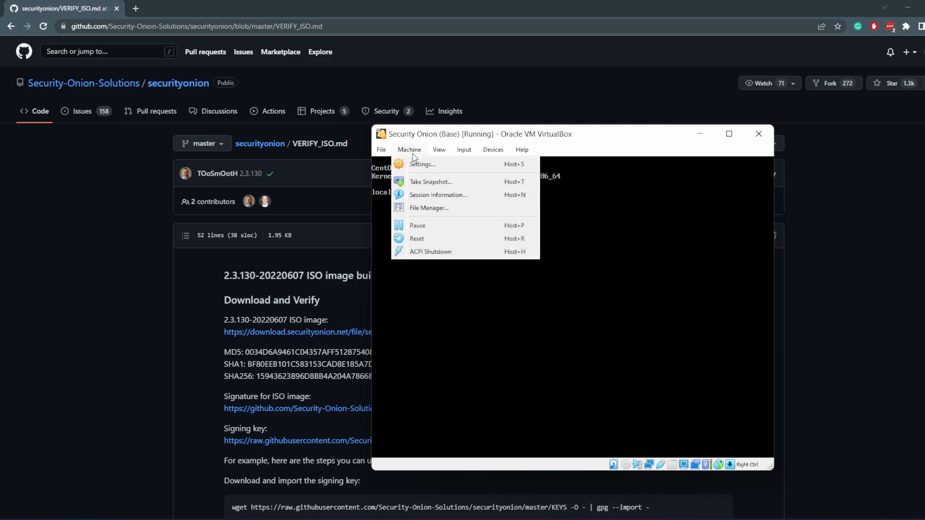
click(423, 177)
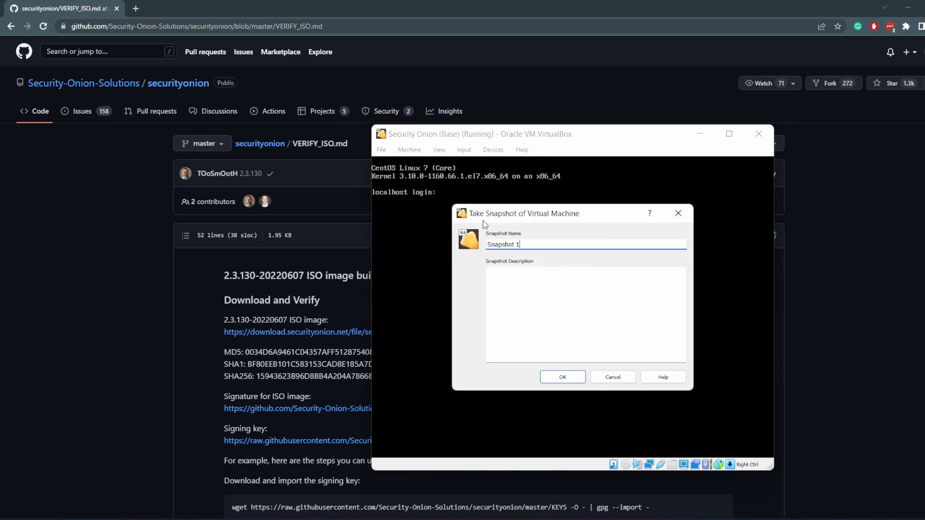
key(ctrl+a)
key(BackSpace)
text(Base Sna)
key(Tab)
text(installtion)
key(ctrl+BackSpace)
text(installatio)
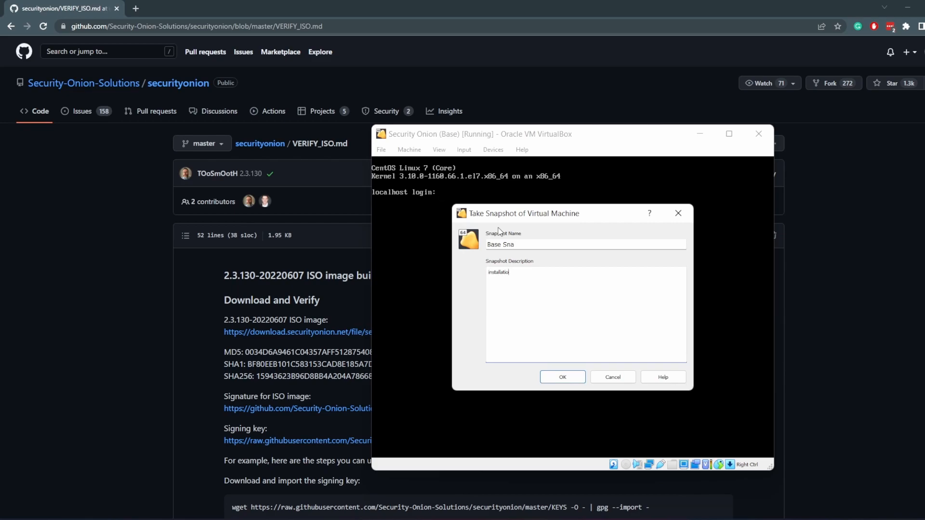
text(n phase one)
click(539, 241)
text(p)
click(554, 378)
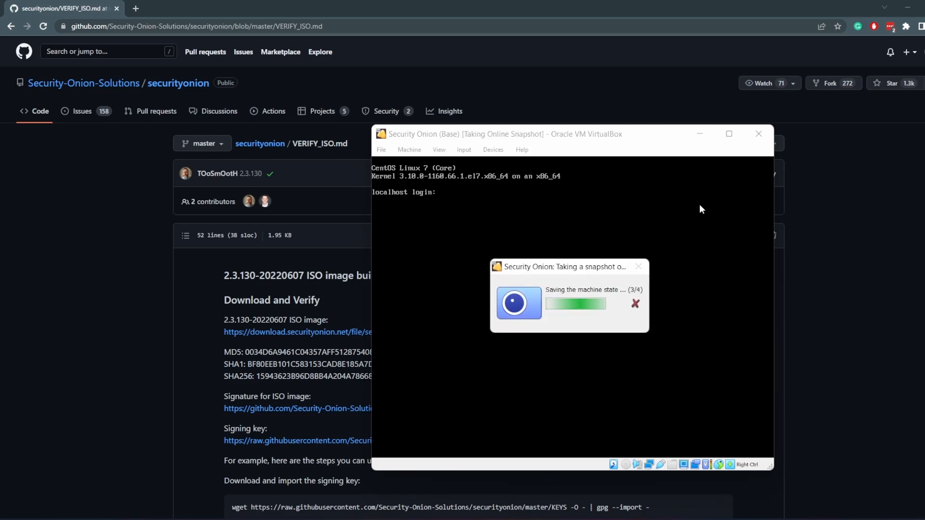
Capture the mouse and keyboard in the VM window and log in with the administrative username
click(640, 275)
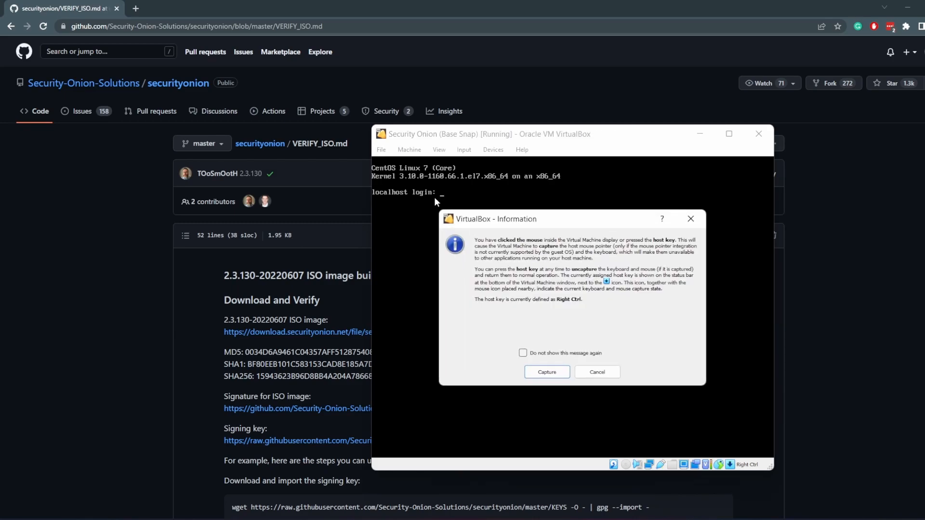
click(551, 378)
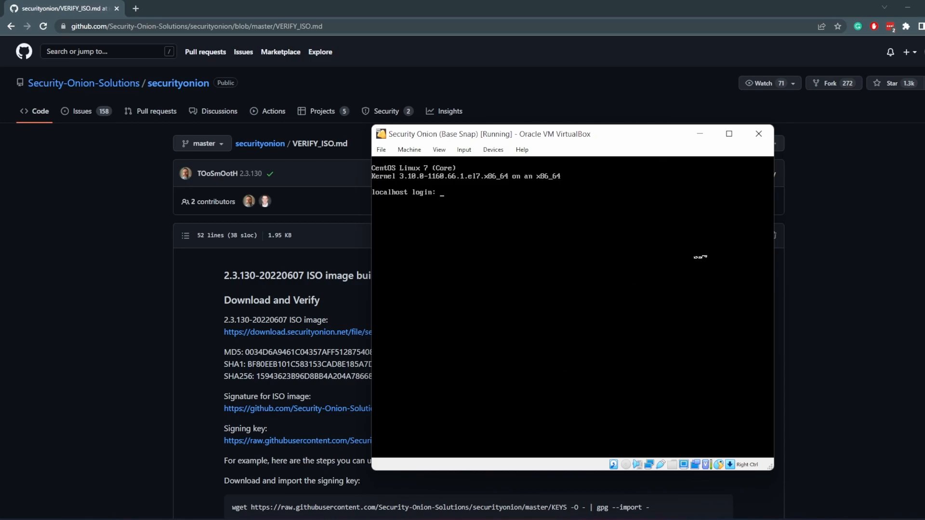
click(694, 265)
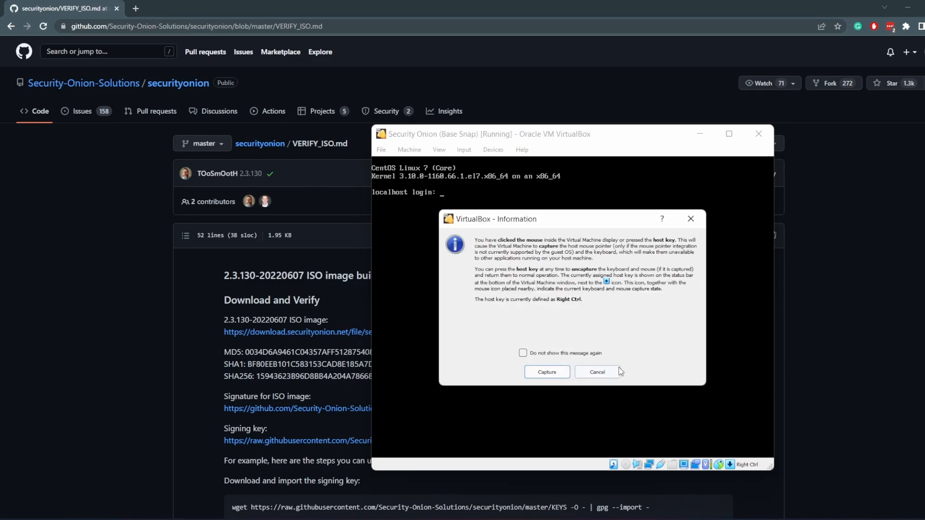
click(547, 372)
text(tad)
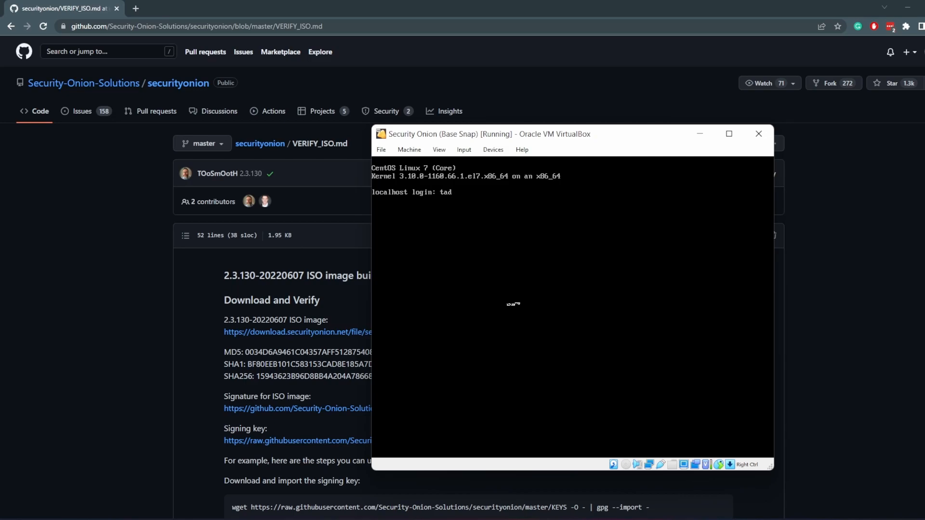
text(i)
key(Return)
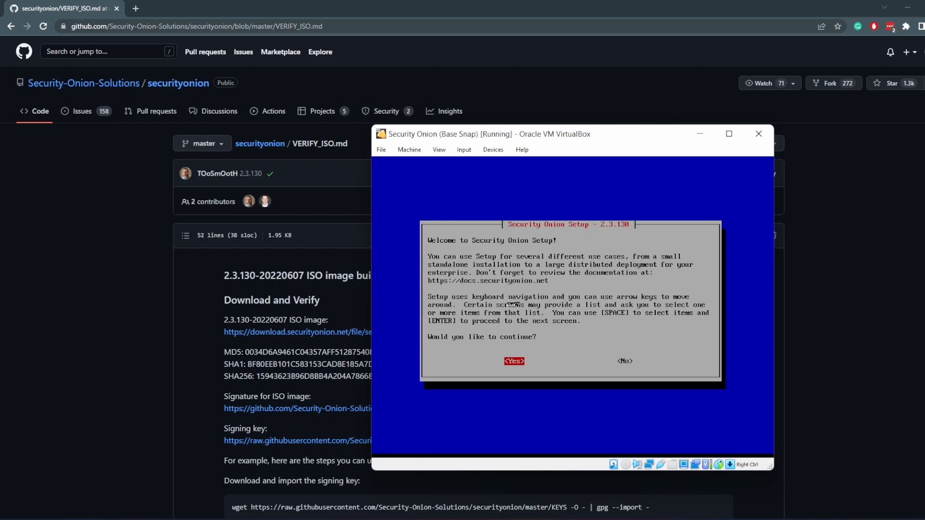
Continue Security Onion Setup, choose the standard Install, and select the install type
key(Return)
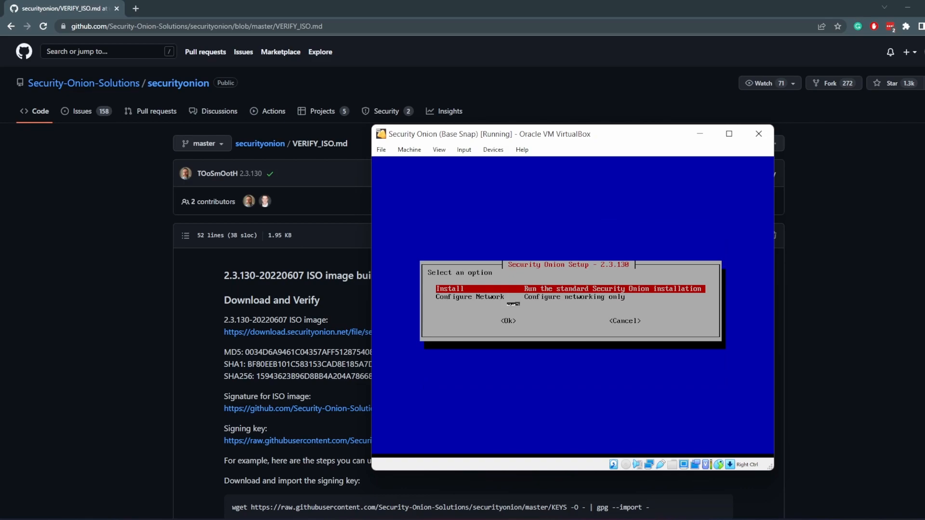
key(Return)
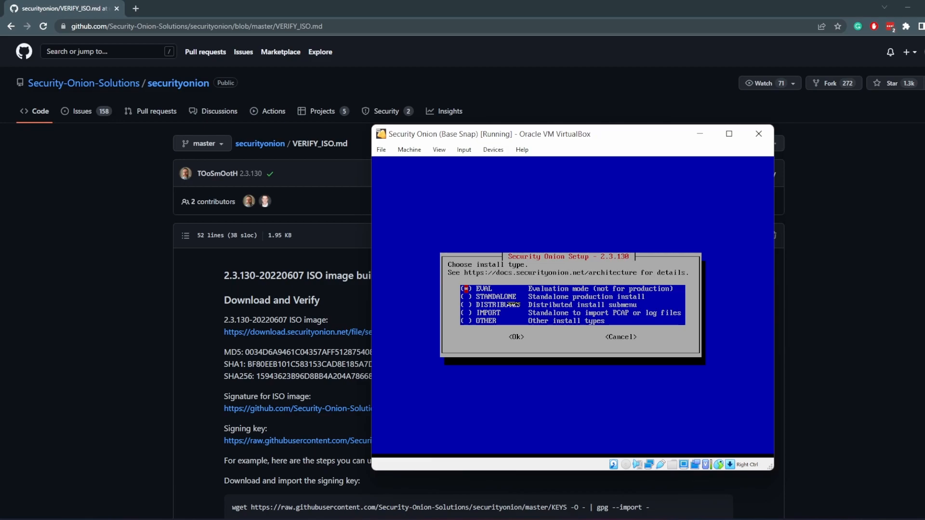
key(Down)
key(Down)
key(Down)
key(Up)
key(Up)
key(Up)
key(Down)
key(Down)
key(Down)
key(Return)
Accept the Elastic License by entering AGREE and set the hostname to security-onion
text(AGREE)
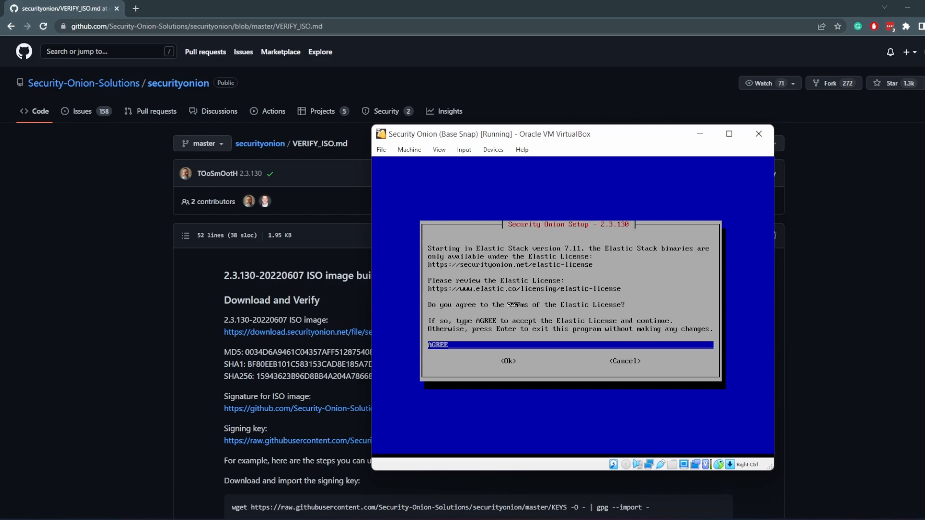
key(Return)
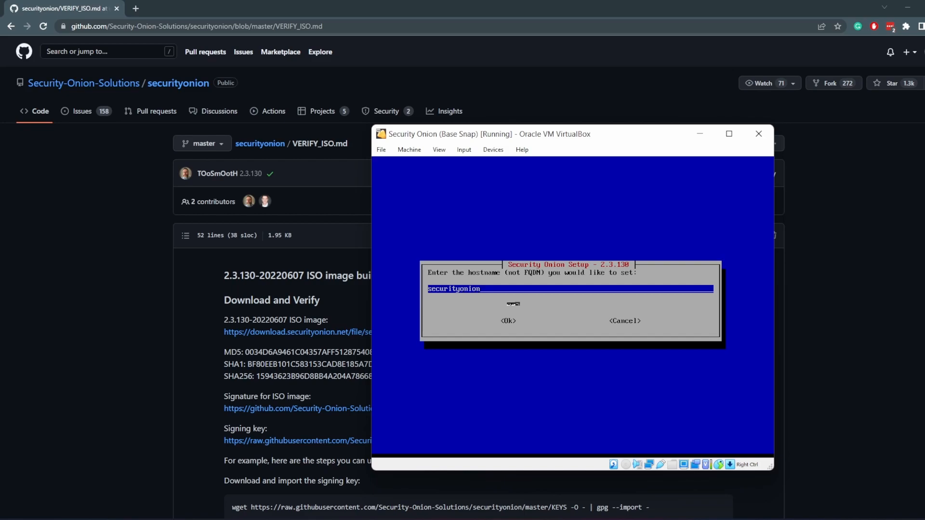
key(BackSpace)
key(BackSpace)
key(BackSpace)
key(BackSpace)
key(BackSpace)
text(-onion)
key(Return)
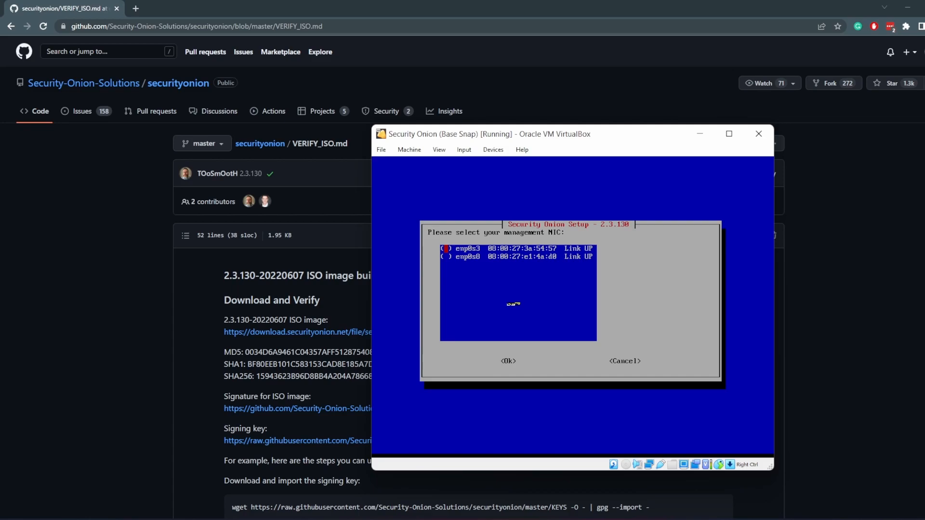
Keep enp0s3 as the management NIC, configure it with DHCP, and let setup initialize networking
key(Return)
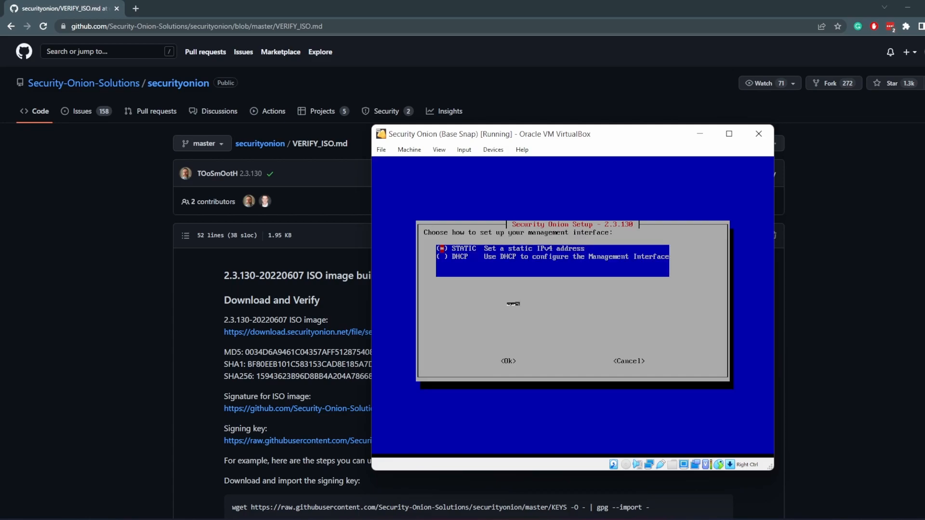
key(Down)
key(Return)
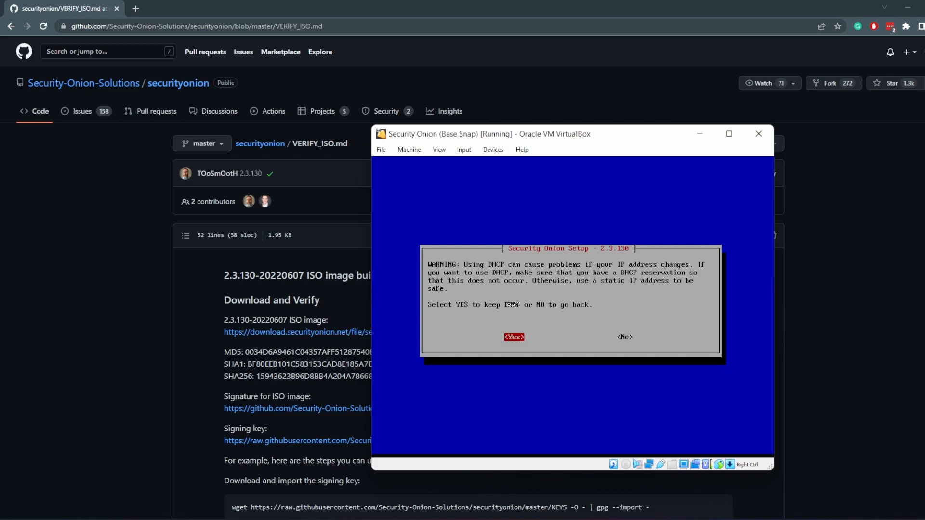
key(Return)
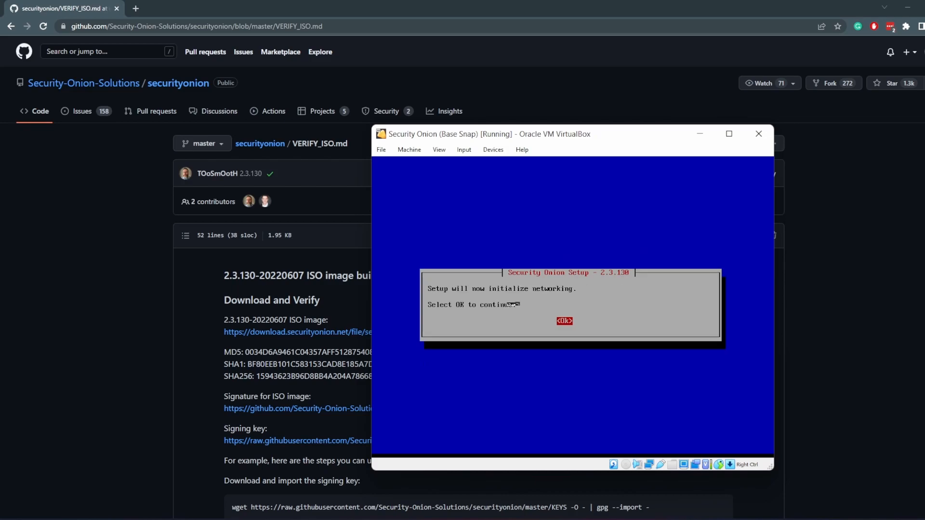
key(Return)
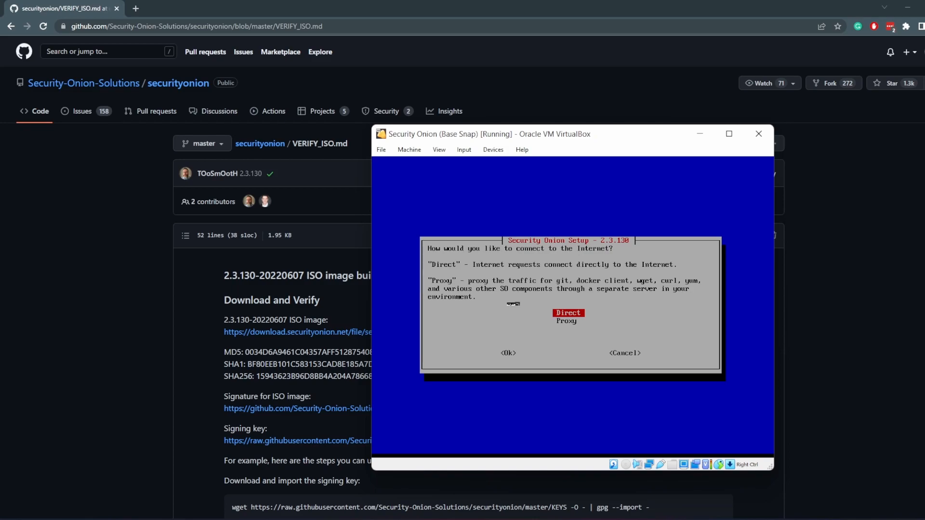
Choose a direct internet connection and start rewriting the home networks entry as 10.0.2
key(Return)
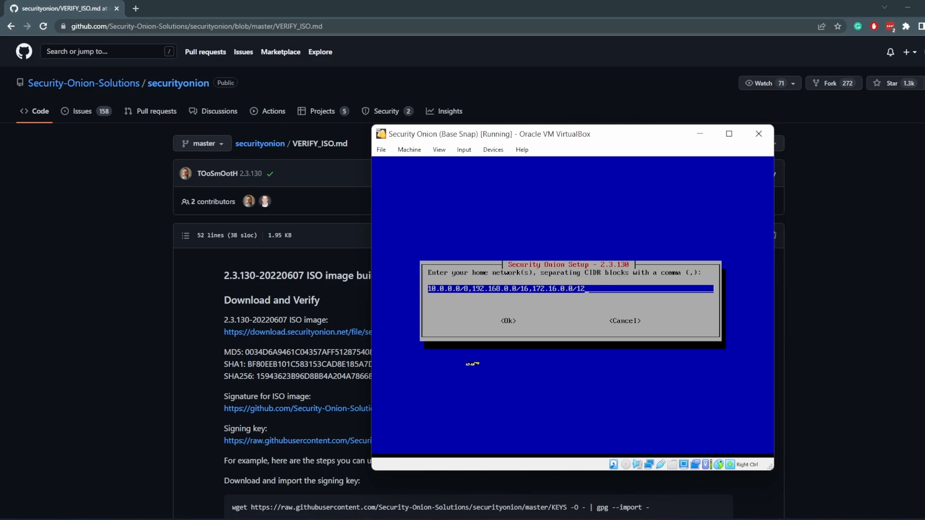
key(BackSpace)
key(BackSpace)
key(BackSpace)
key(BackSpace)
key(BackSpace)
key(BackSpace)
key(BackSpace)
key(BackSpace)
key(BackSpace)
key(BackSpace)
key(BackSpace)
key(BackSpace)
key(BackSpace)
key(BackSpace)
key(BackSpace)
key(BackSpace)
key(BackSpace)
key(BackSpace)
key(BackSpace)
key(BackSpace)
text(0)
text(1)
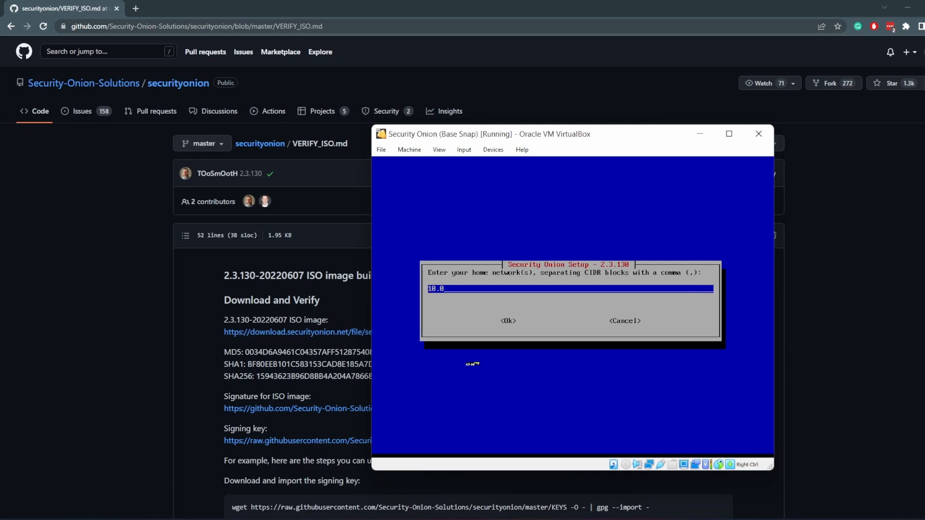
text(2.)
Inspect the NAT Network details in the VirtualBox network preferences
click(515, 519)
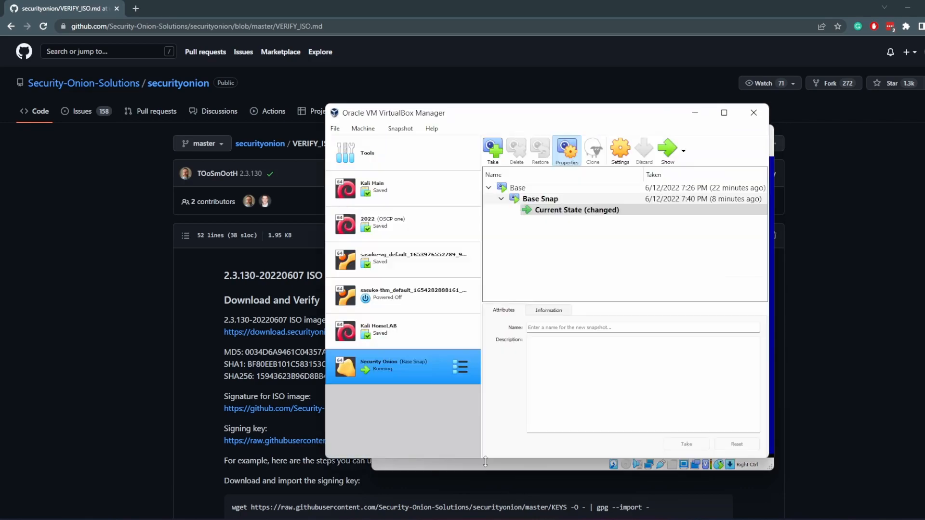
click(340, 131)
click(351, 143)
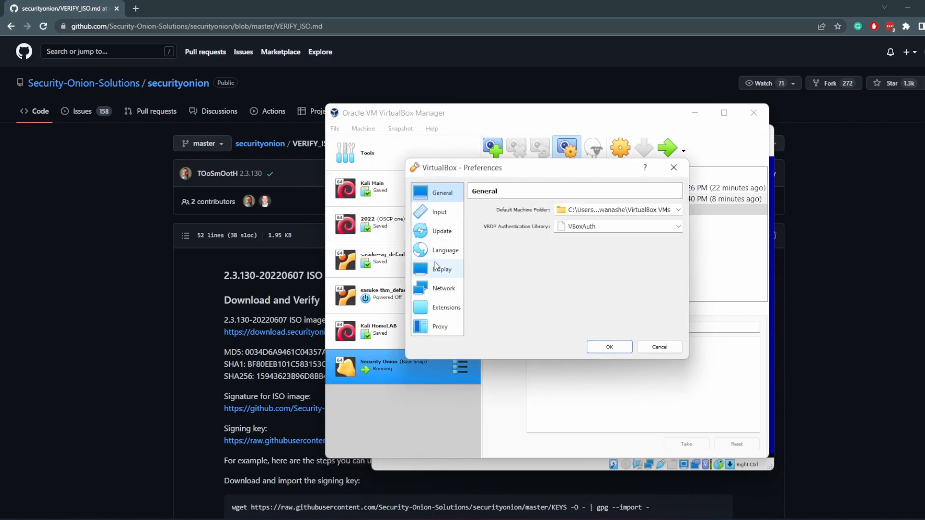
click(444, 288)
click(676, 249)
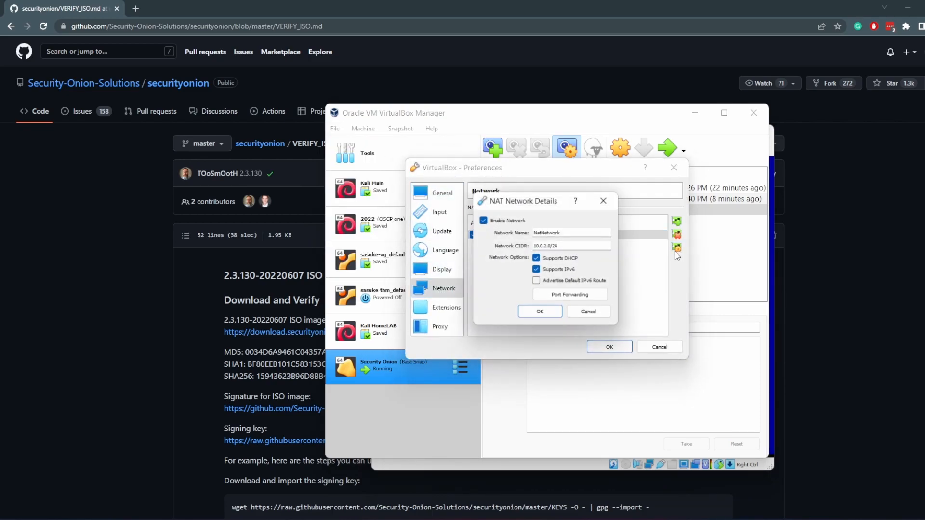
click(539, 310)
click(609, 347)
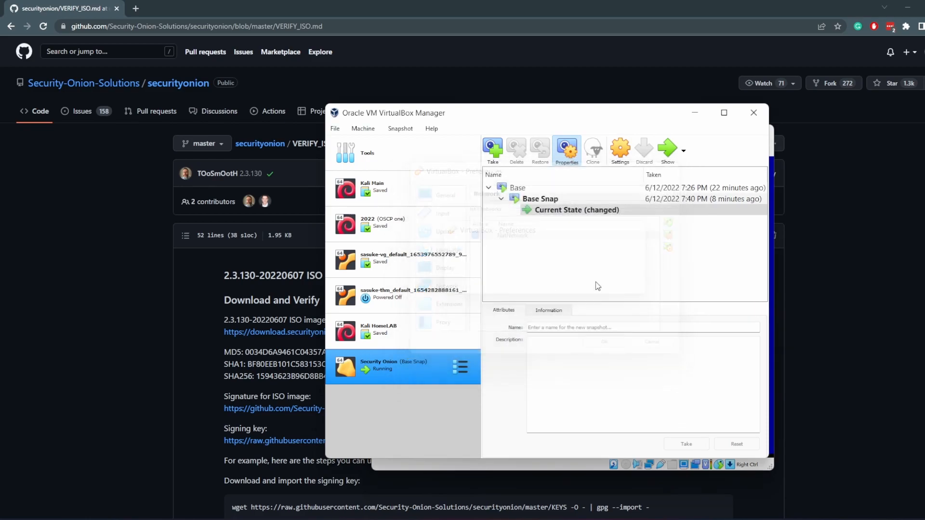
click(504, 471)
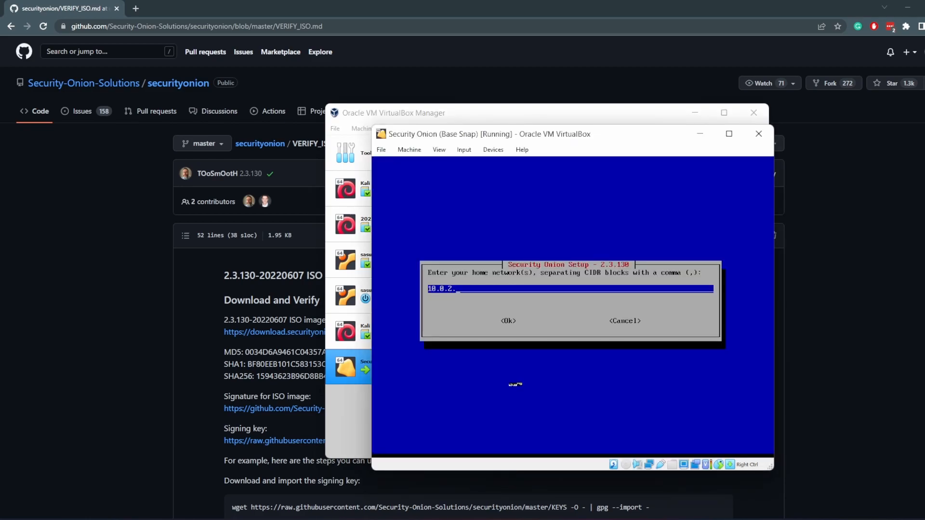
Set the home networks to 10.0.2.0/24,10.0.3.1/24, checking the host-only adapter addresses in Host Network Manager
text(0/24)
text(,10.)
text(0-)
text(.3)
text(.1/24)
click(351, 129)
click(333, 139)
click(335, 129)
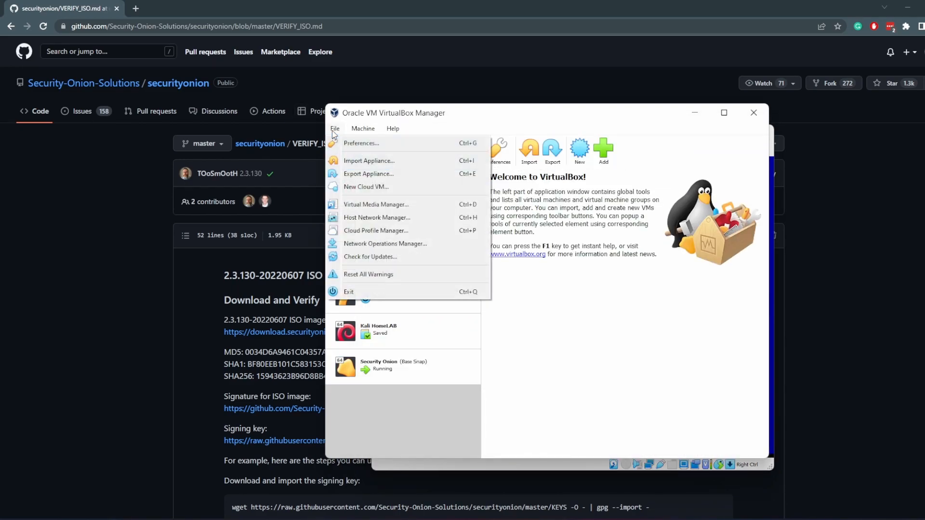
click(365, 218)
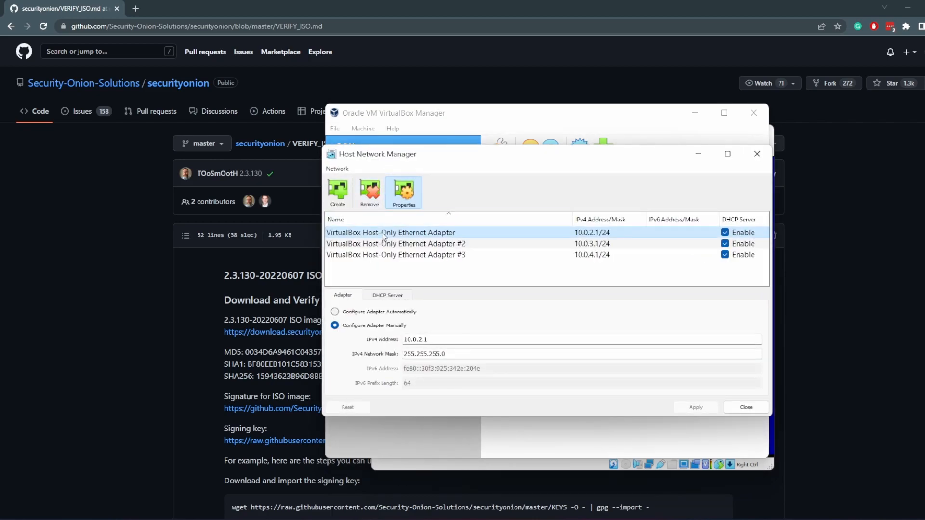
click(428, 245)
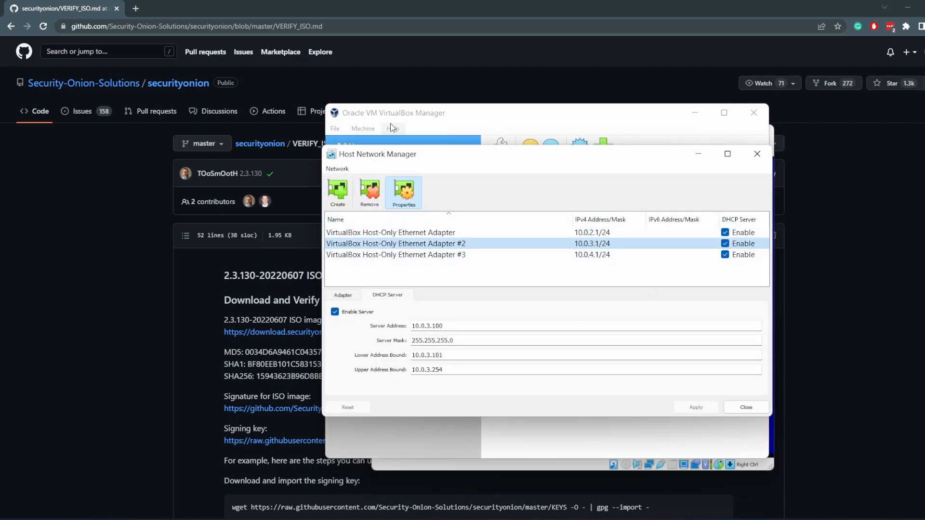
click(755, 155)
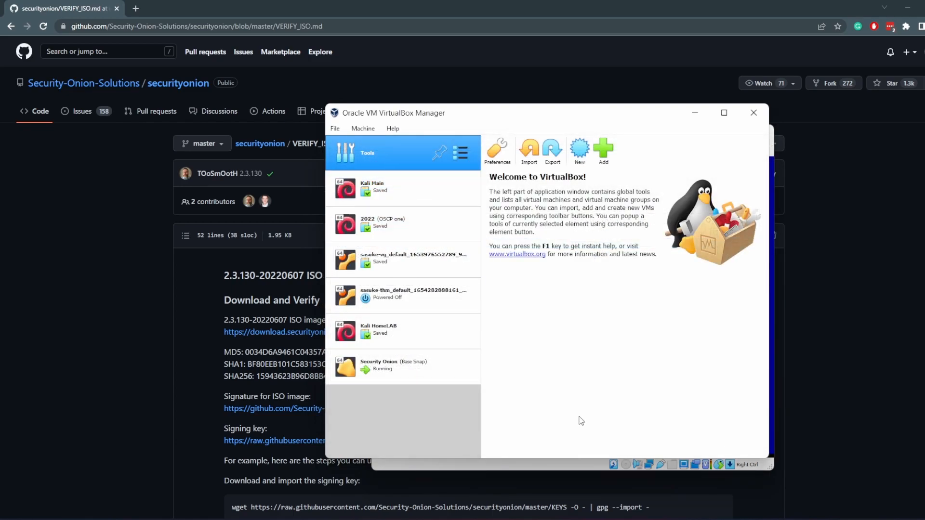
click(552, 465)
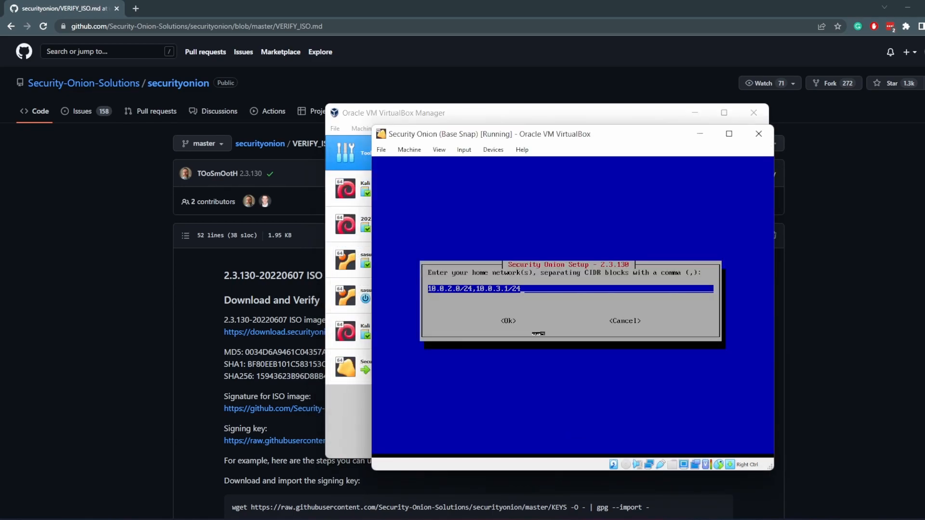
key(Return)
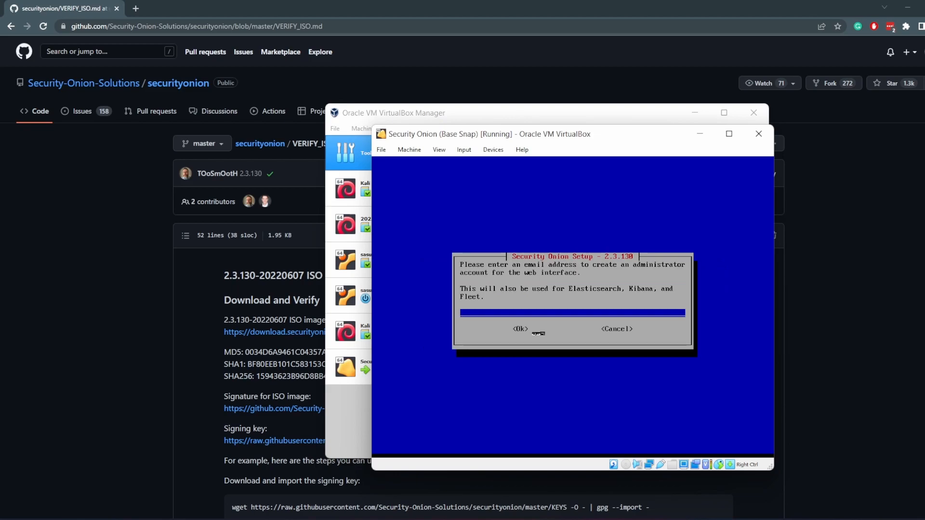
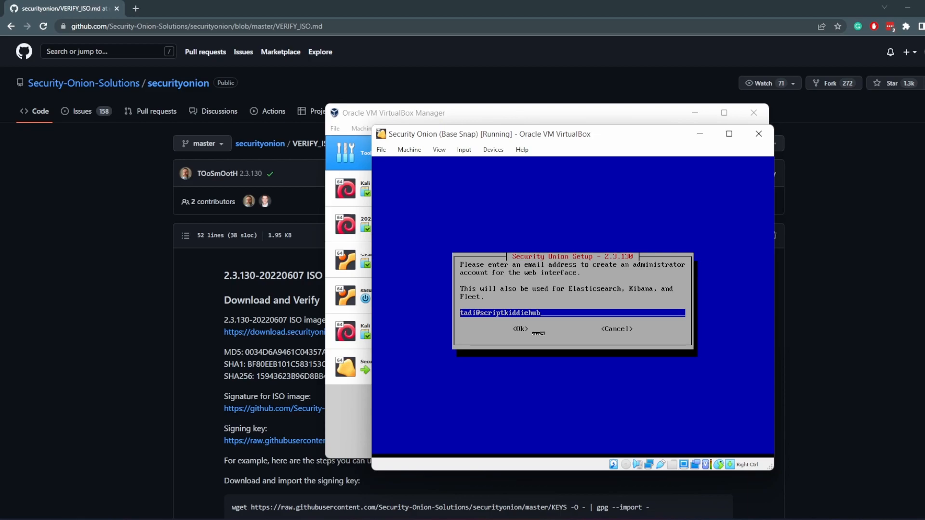
Enter the administrator's e-mail address for the web interface account
key(Return)
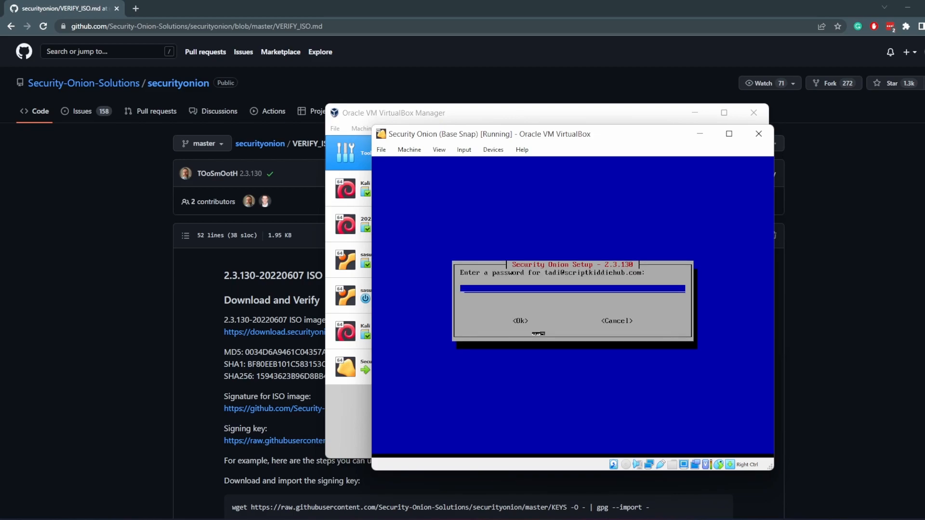
Enter and re-enter the web interface administrator password
text(************)
key(Return)
text(************)
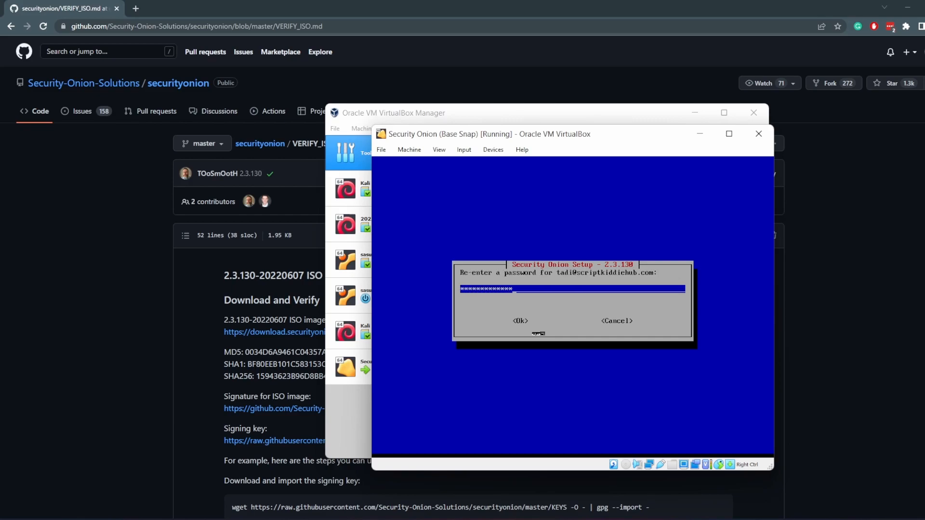
key(Return)
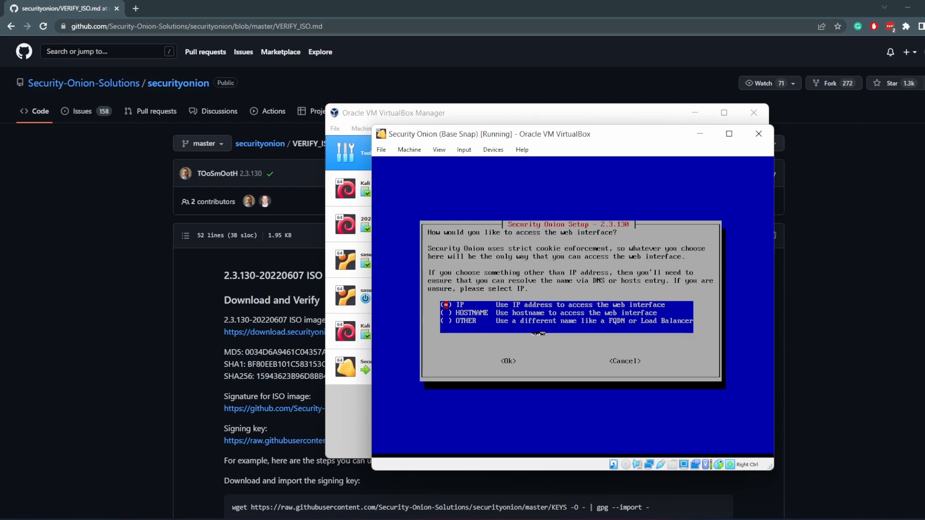
Answer the setup prompts: access the web interface by IP address, skip configuring NTP servers, and skip running so-allow
key(Return)
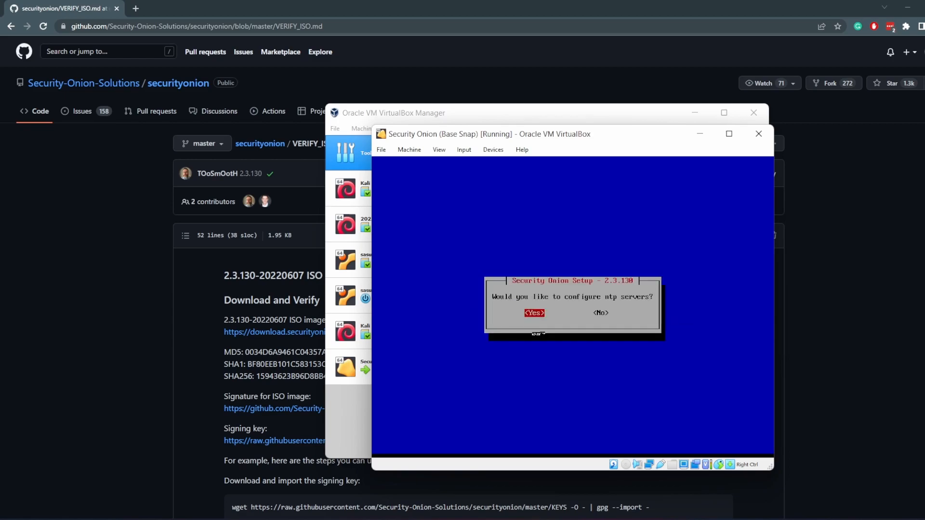
key(Right)
key(Return)
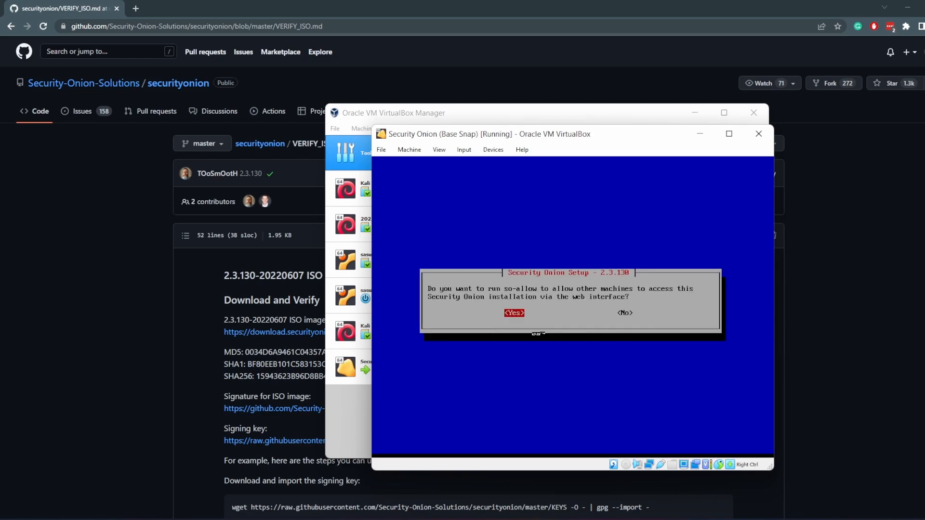
key(Right)
key(Return)
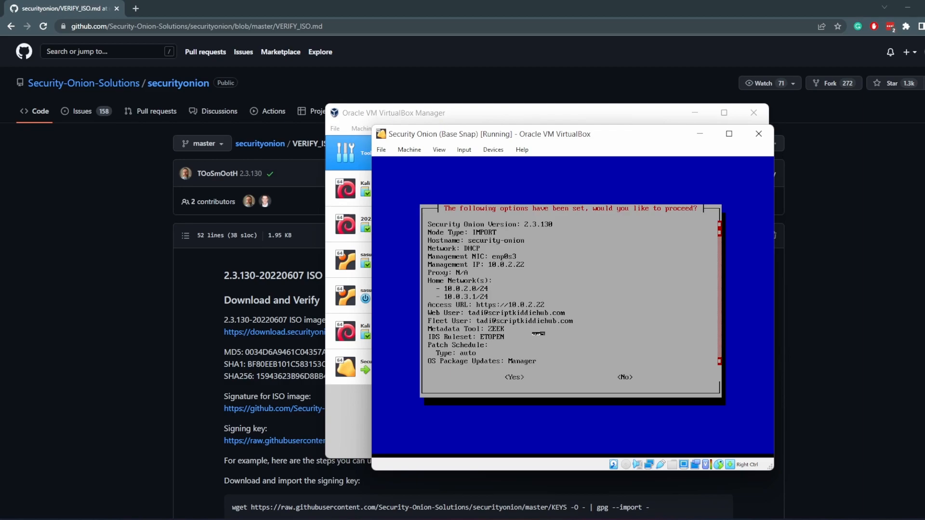
Scroll through the summary of setup options and confirm proceeding with the installation
key(Down)
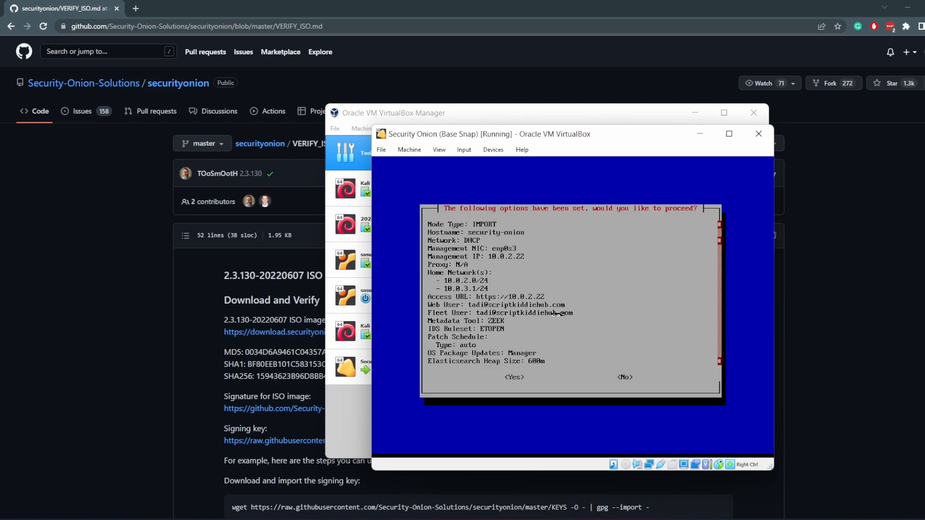
key(Down)
key(Down)
key(Down)
key(Down)
key(Down)
key(Down)
key(Down)
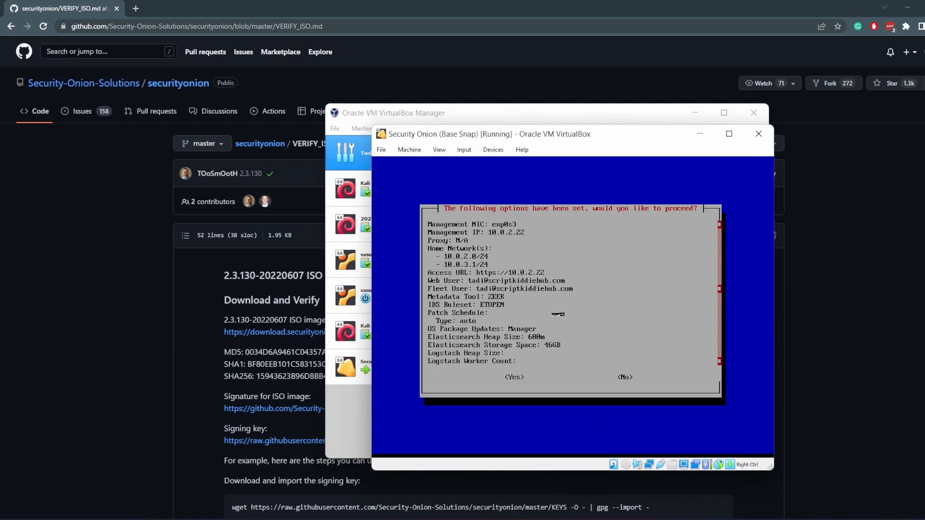
key(Tab)
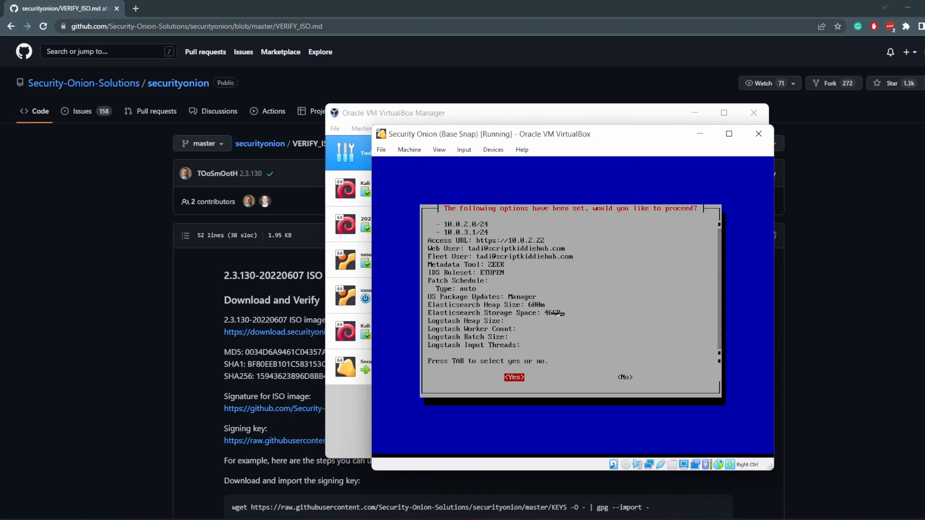
key(Return)
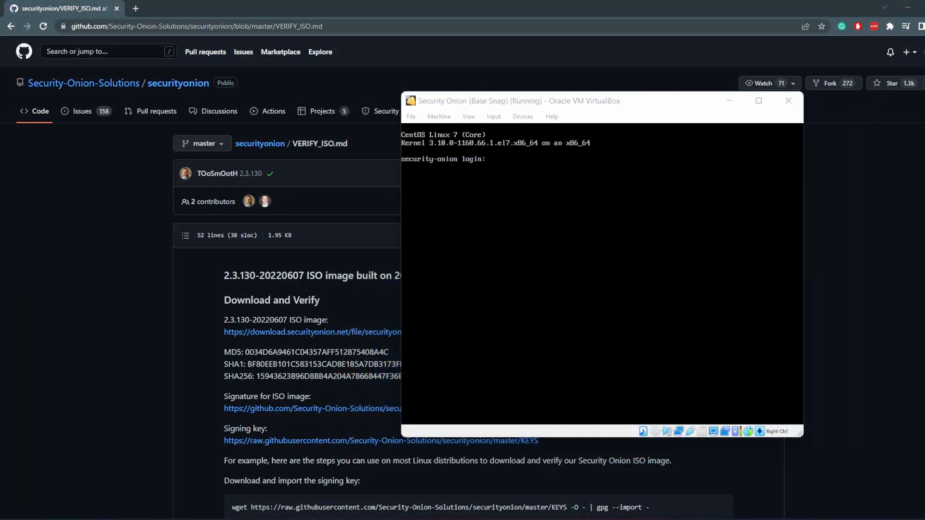
Log in at the Security Onion console with the account username and password
click(553, 237)
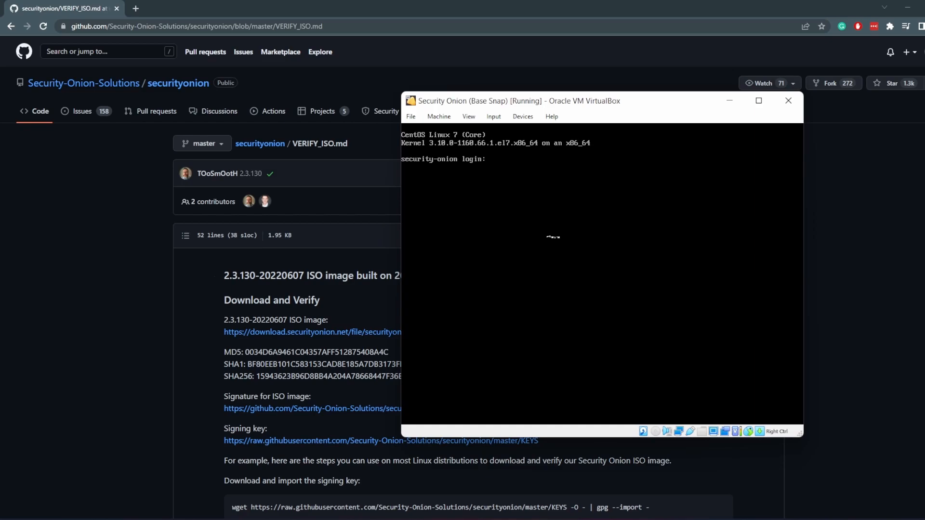
text(tadi)
key(Return)
Run whoami and hostname in the console to check the current user and machine name
key(Return)
text(whoami)
key(Return)
text(hostname)
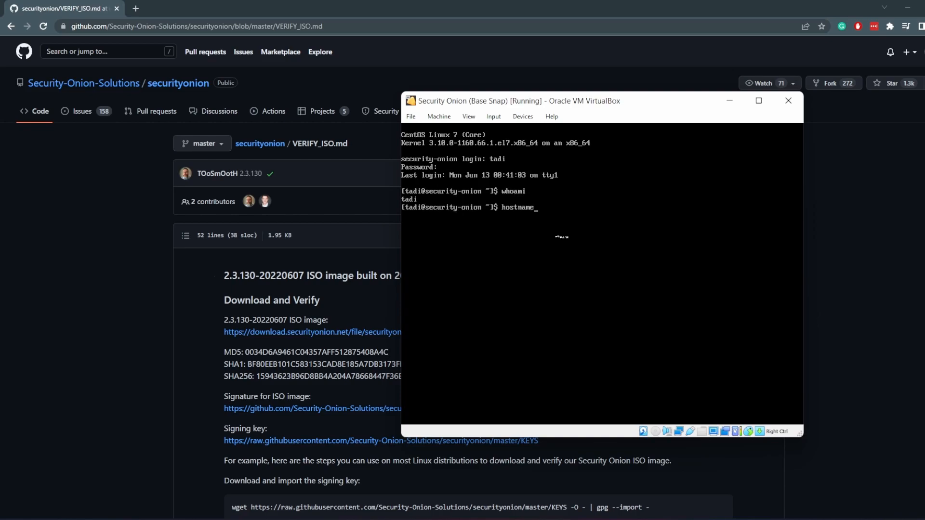
key(Return)
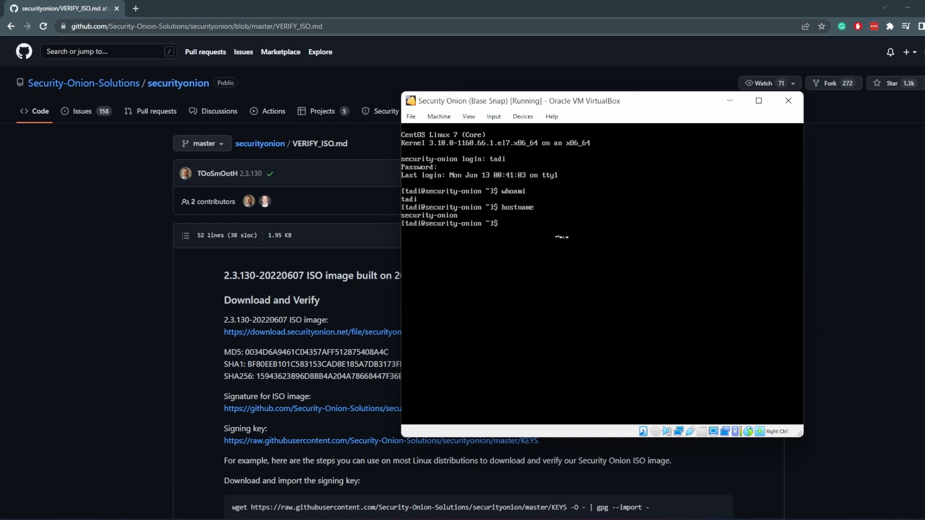